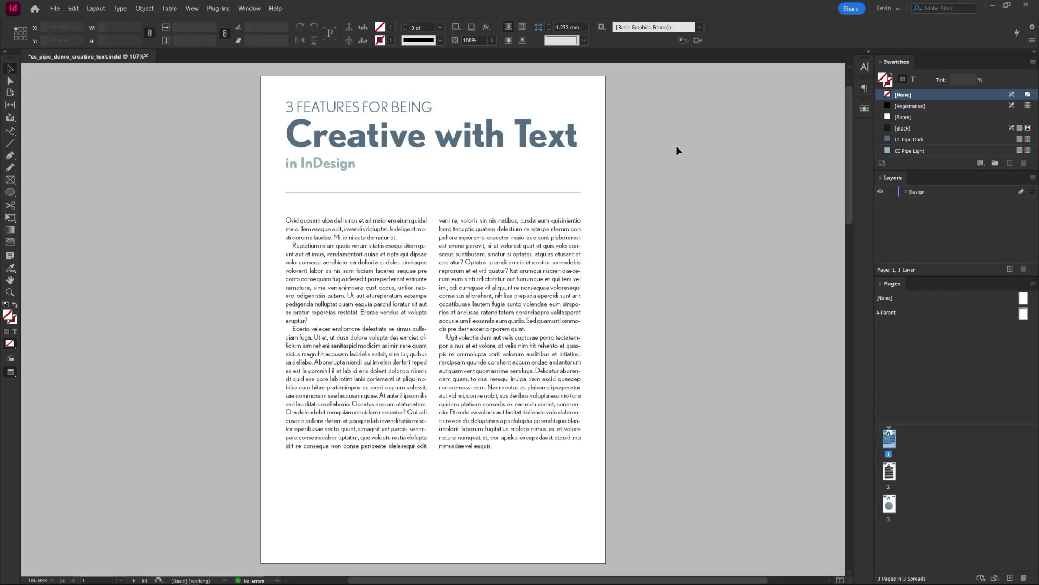
- Open the Text Wrap panel and select the gradient circle on the pasteboard
click(249, 8)
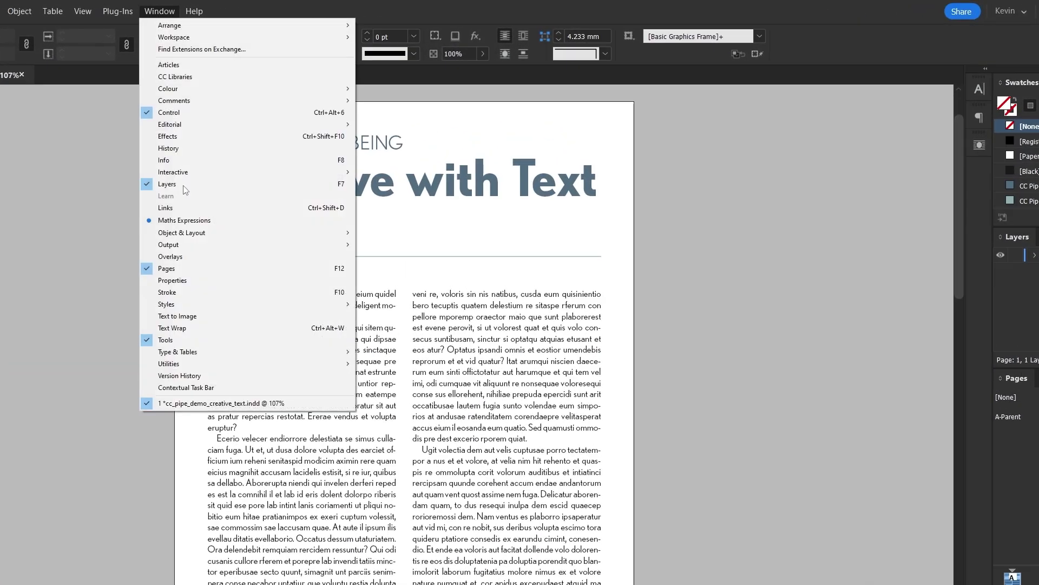
click(170, 329)
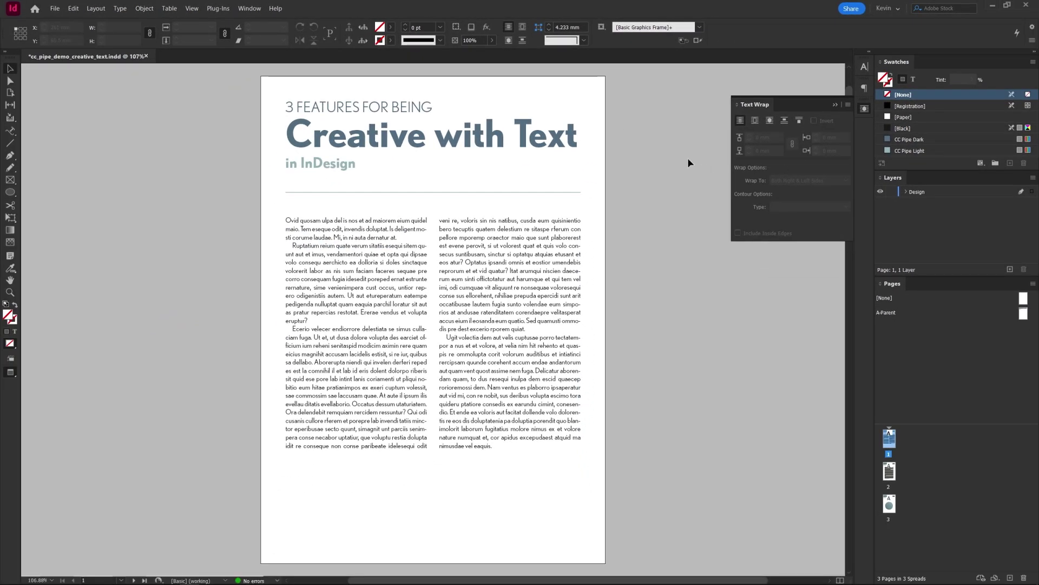
key(w)
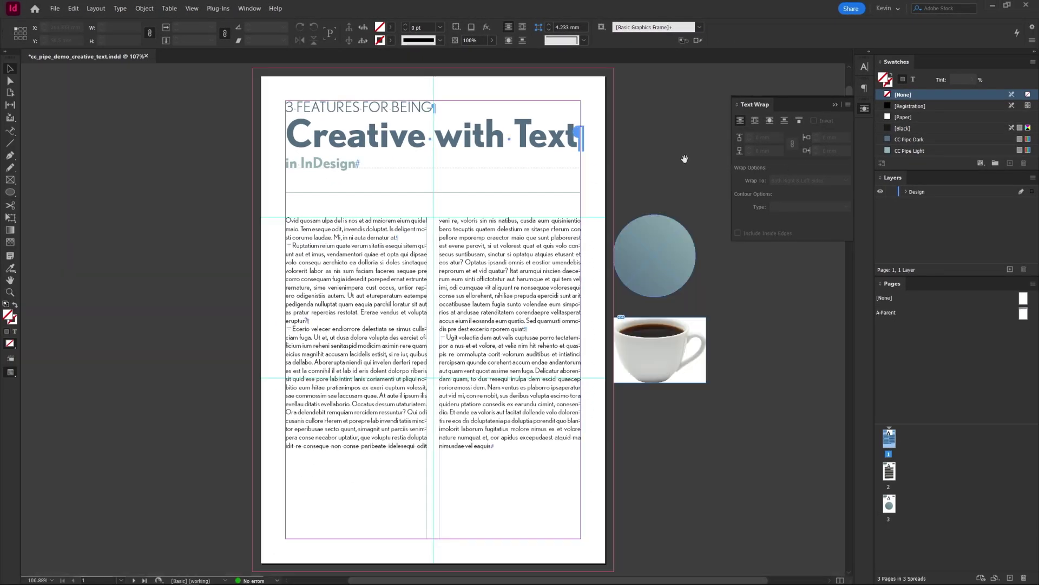
scroll(606, 195, right, 3)
click(538, 230)
scroll(574, 154, down, 1)
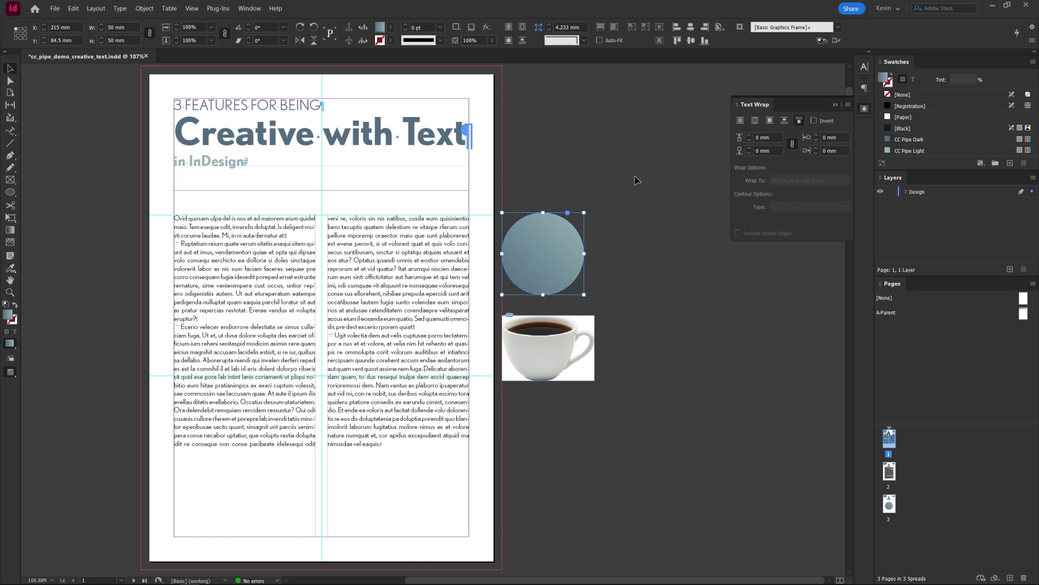
- Wrap text around the circle's bounding box and move it into the right column
click(739, 123)
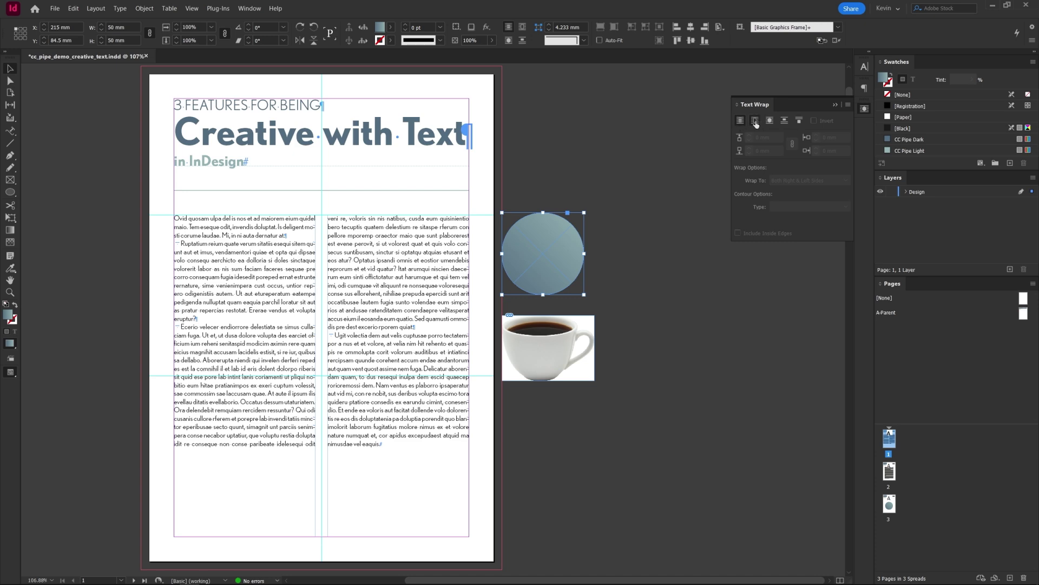
click(755, 124)
scroll(546, 240, up, 2)
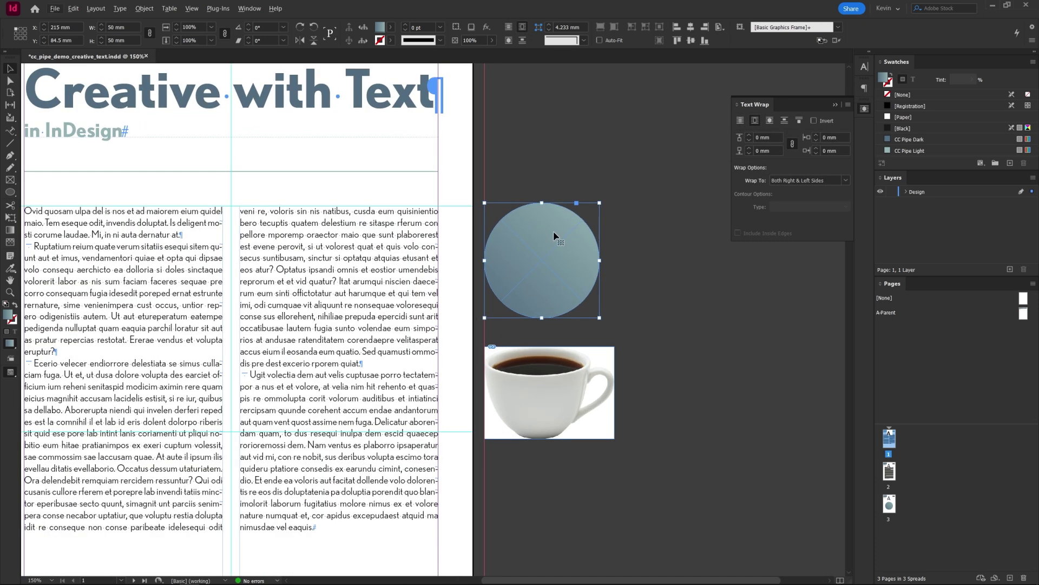
drag(554, 230, 362, 241)
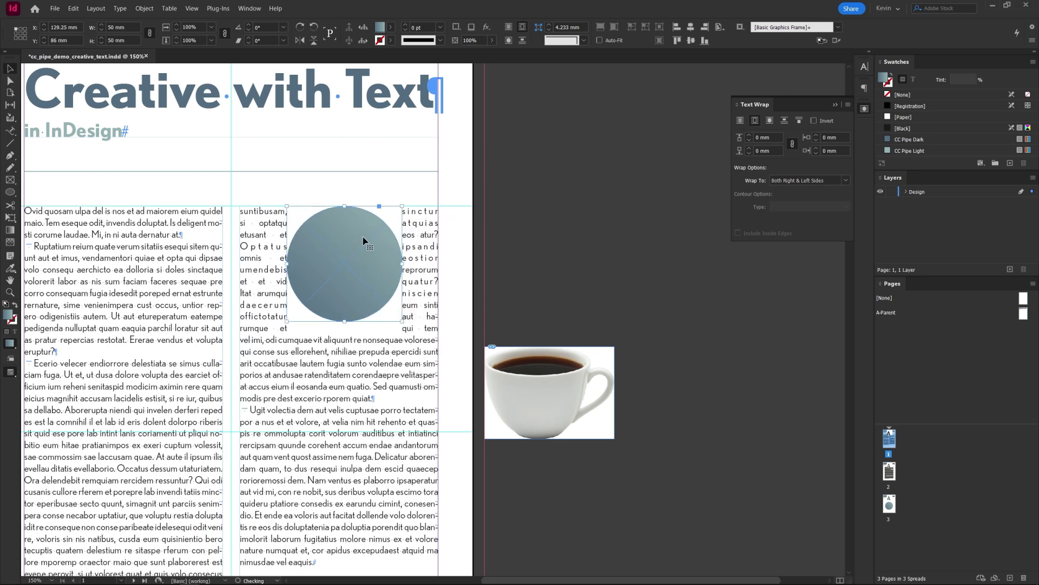
- Set a 3 mm wrap offset, wrap the left side only, and nudge the circle to the column edge
click(750, 135)
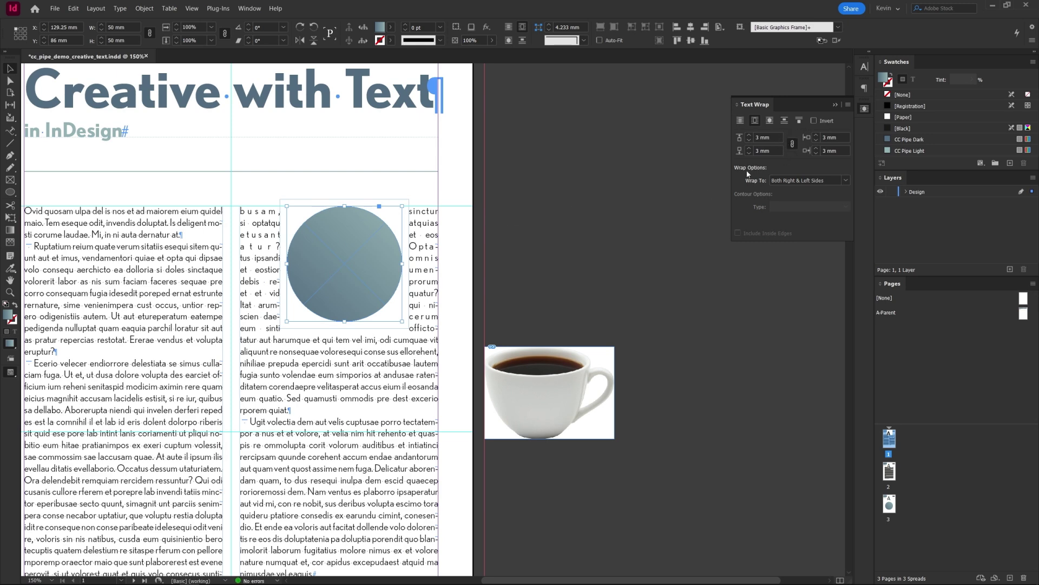
click(781, 181)
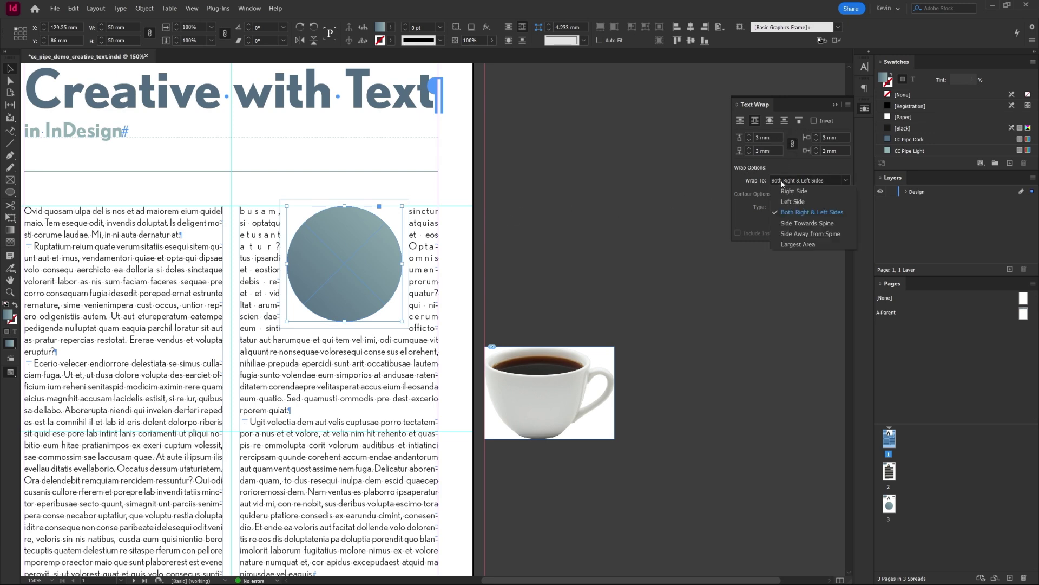
click(799, 205)
drag(374, 228, 409, 229)
click(522, 222)
- Switch the circle's wrap to its object shape, keeping Left Side
drag(522, 222, 594, 193)
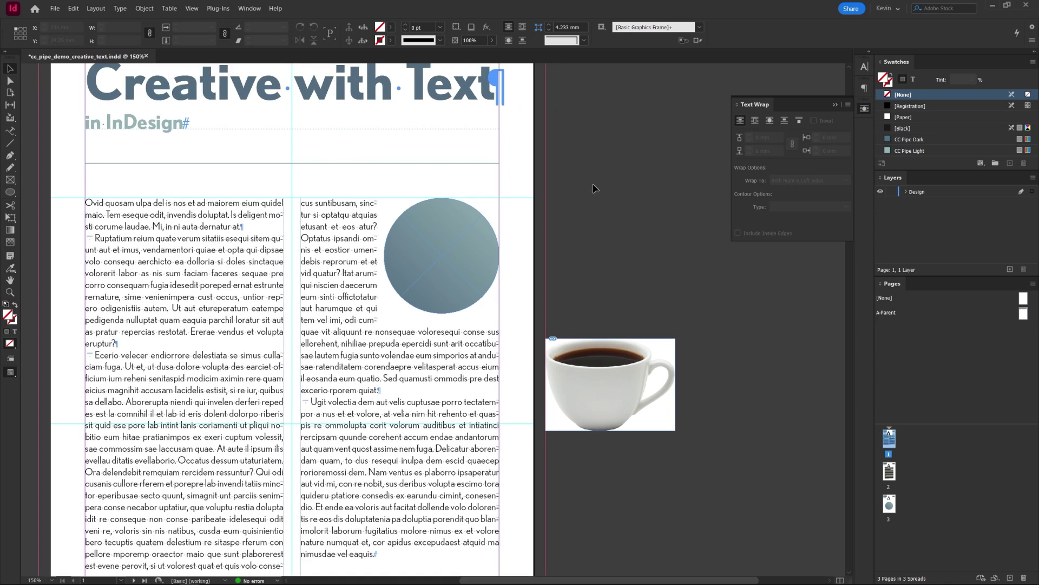
click(454, 248)
click(806, 180)
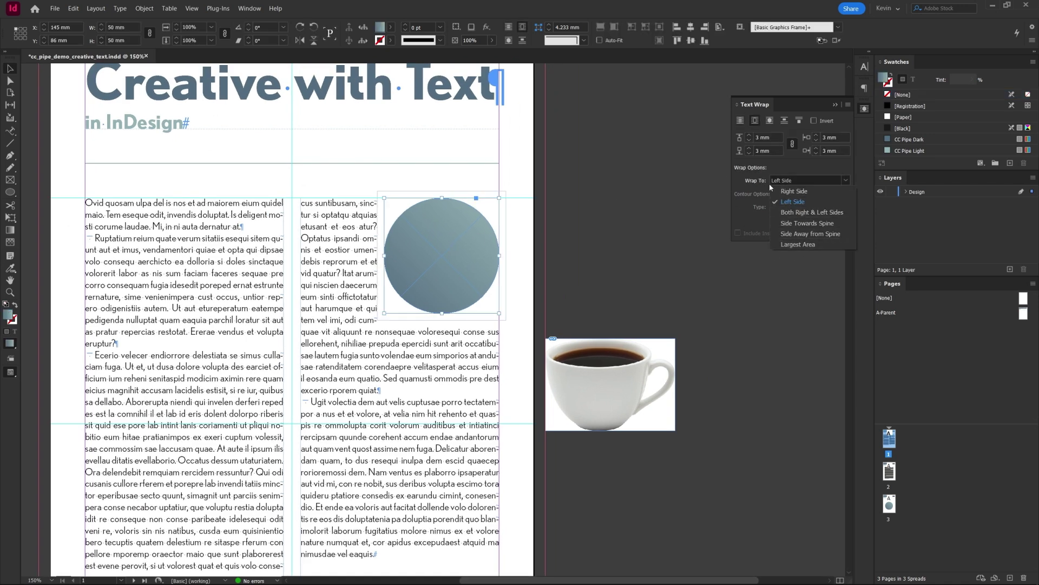
click(769, 124)
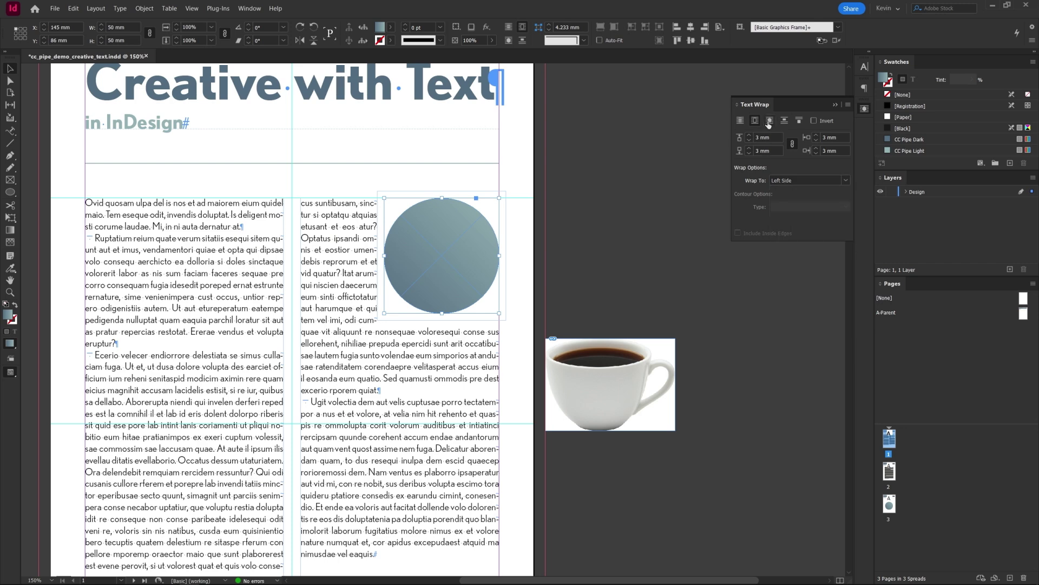
click(769, 124)
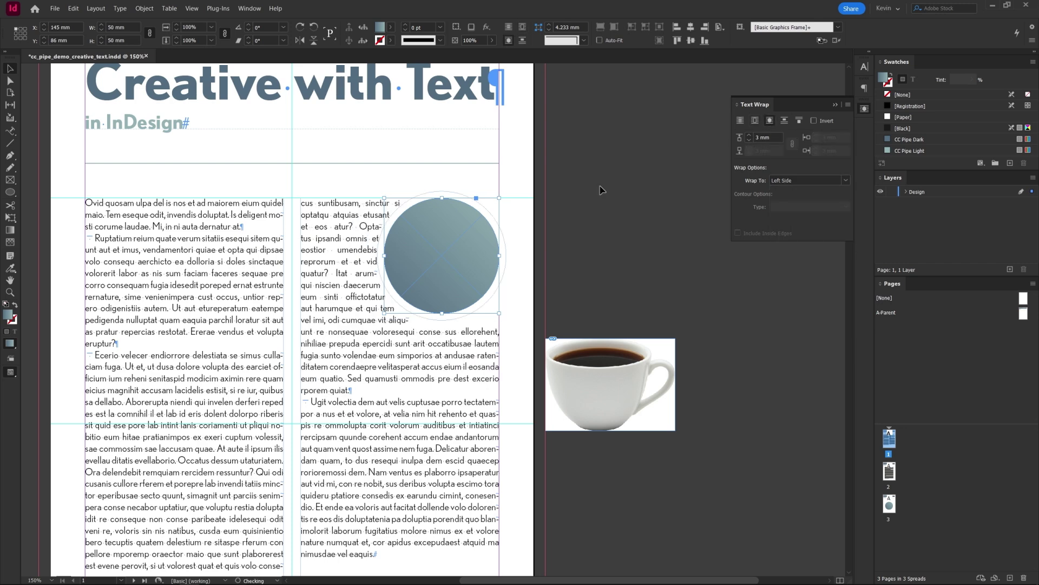
- Try a wider offset, restore the 3 mm offset, and recheck the circle's wrap
scroll(443, 233, up, 2)
scroll(441, 233, up, 2)
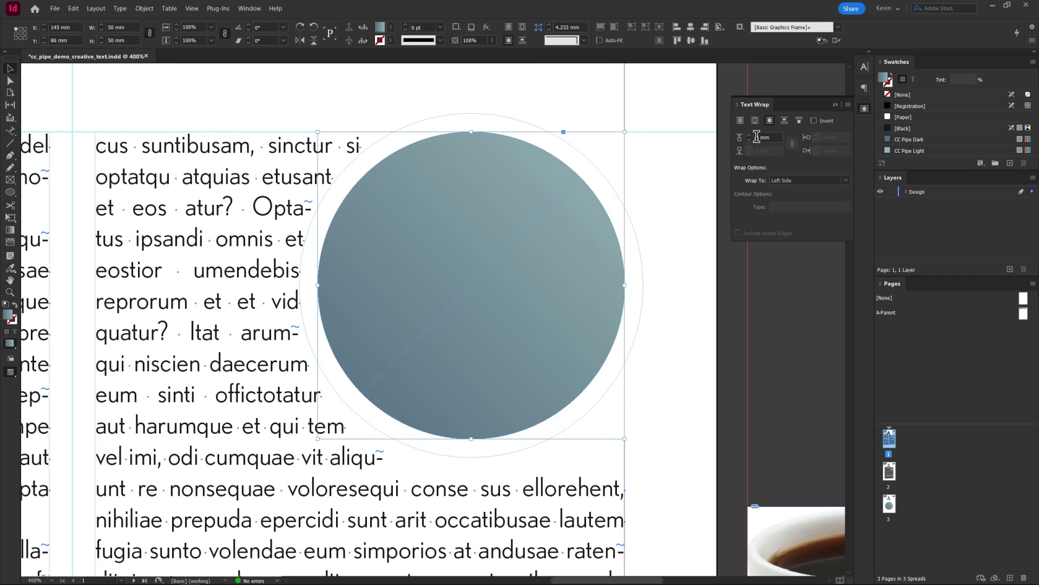
click(749, 134)
click(748, 140)
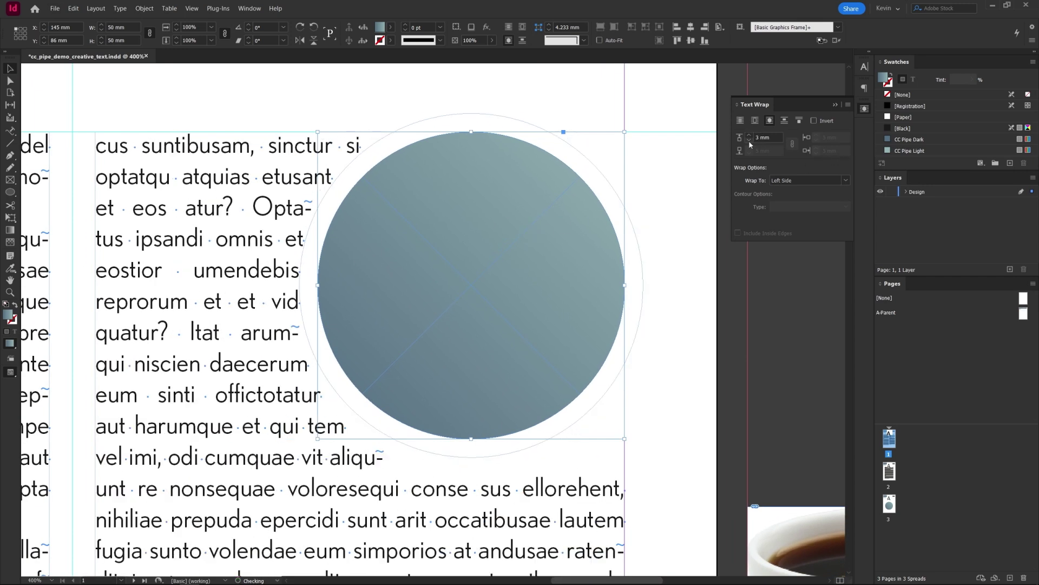
click(655, 138)
scroll(531, 170, down, 3)
click(531, 170)
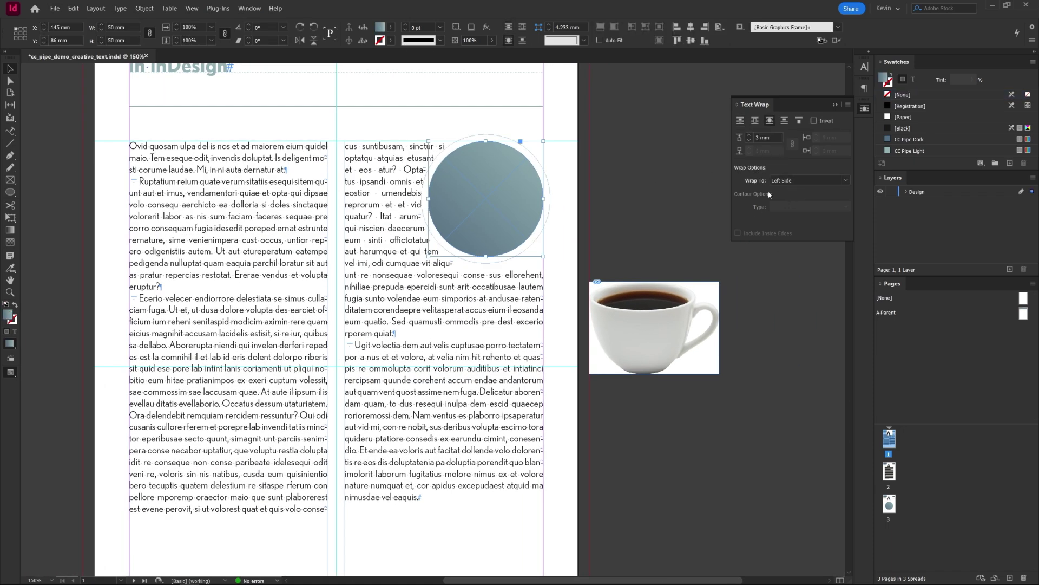
click(635, 226)
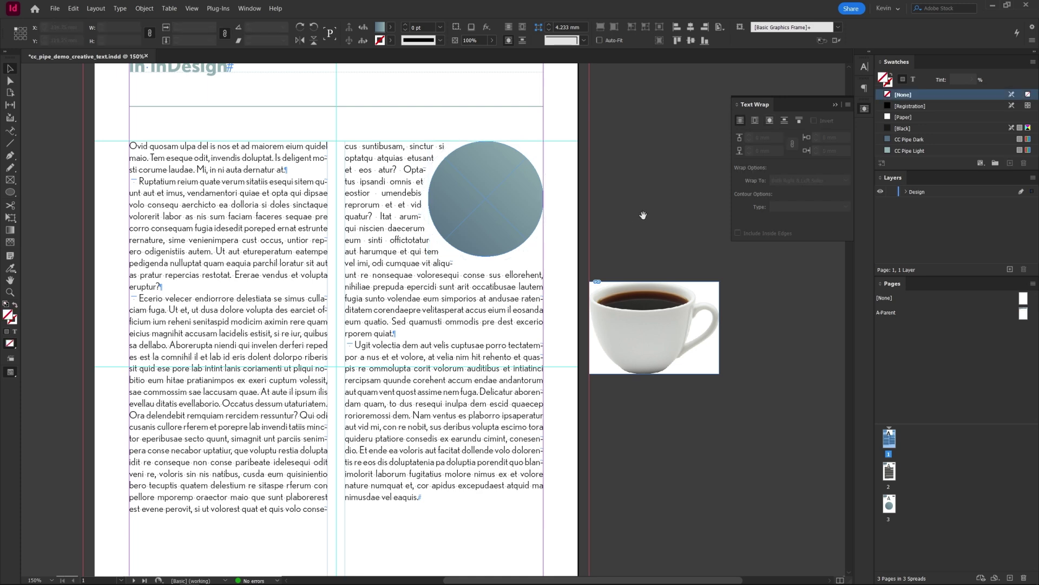
drag(640, 213, 628, 178)
- Move the coffee cup between the columns and wrap text around its detected subject
drag(658, 274, 358, 312)
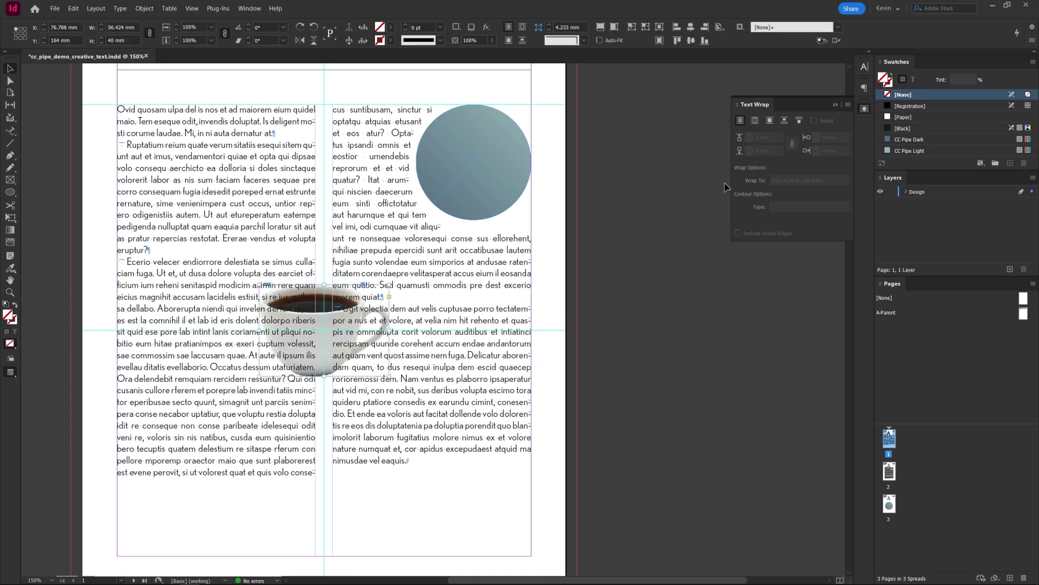
click(770, 121)
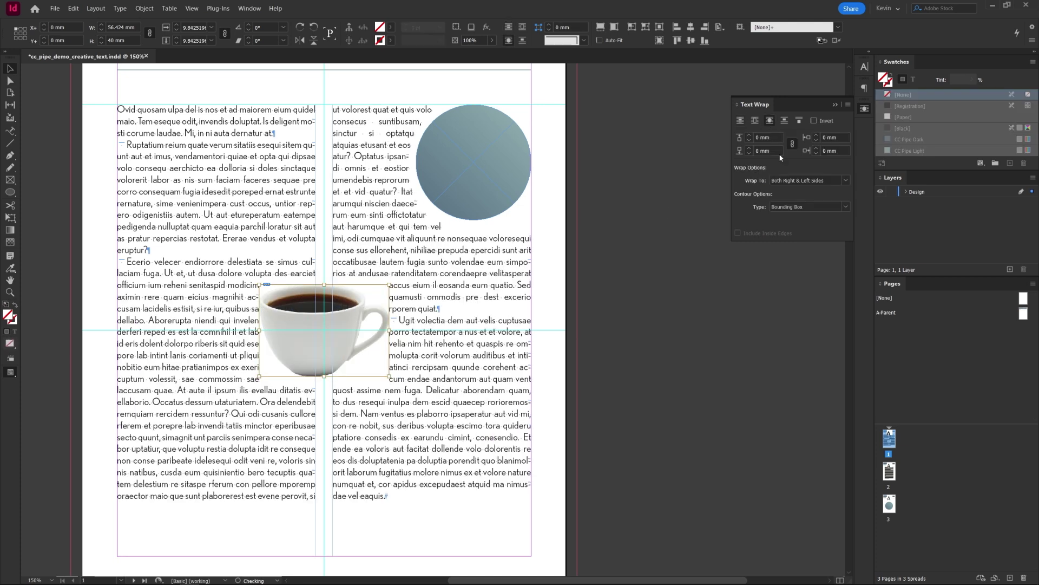
click(779, 210)
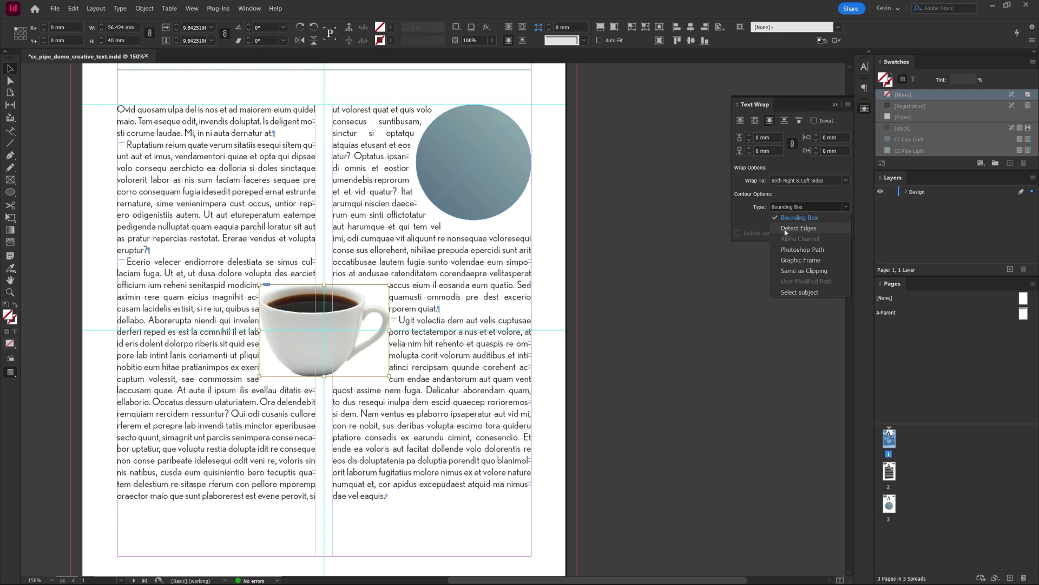
click(810, 293)
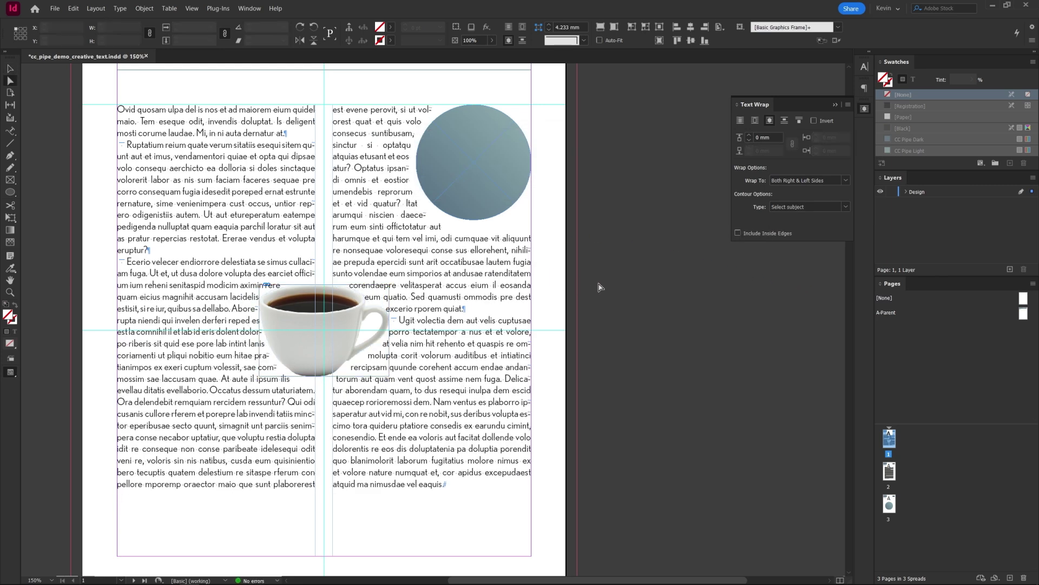
click(600, 287)
- Set the cup's wrap contour to Photoshop Path using the Cup path
click(339, 305)
click(339, 305)
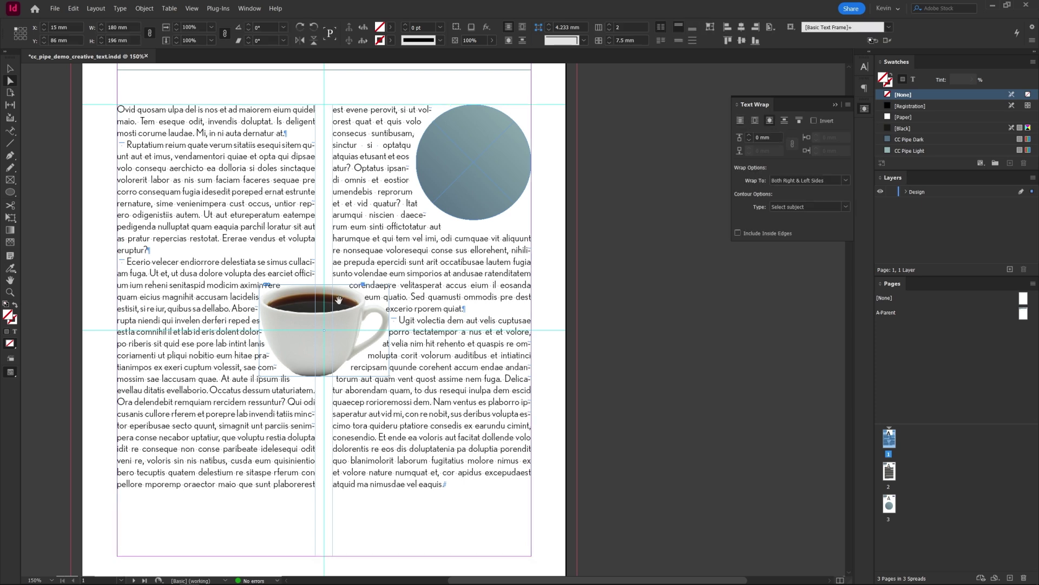
key(v)
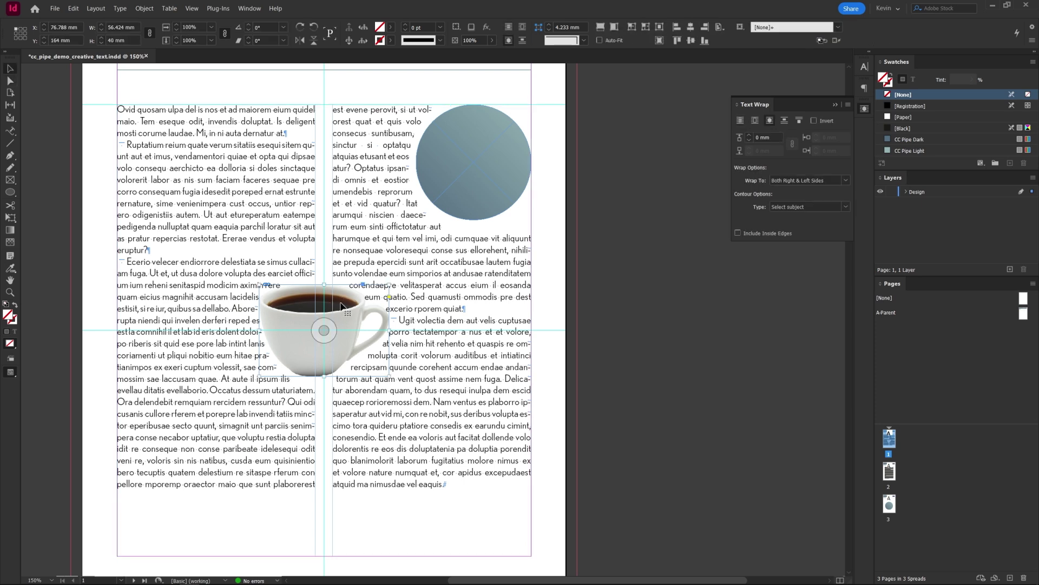
click(807, 206)
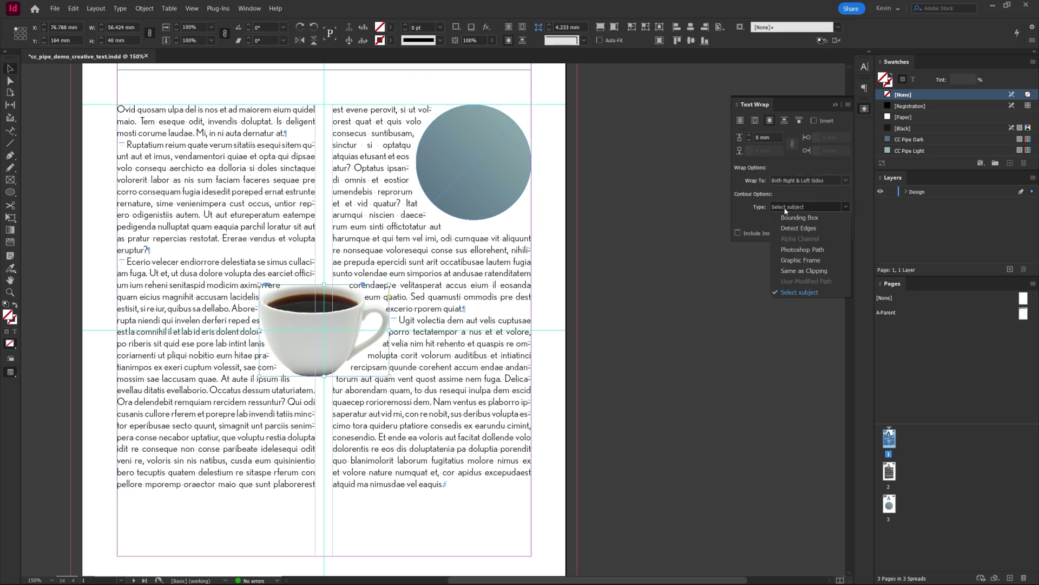
click(804, 249)
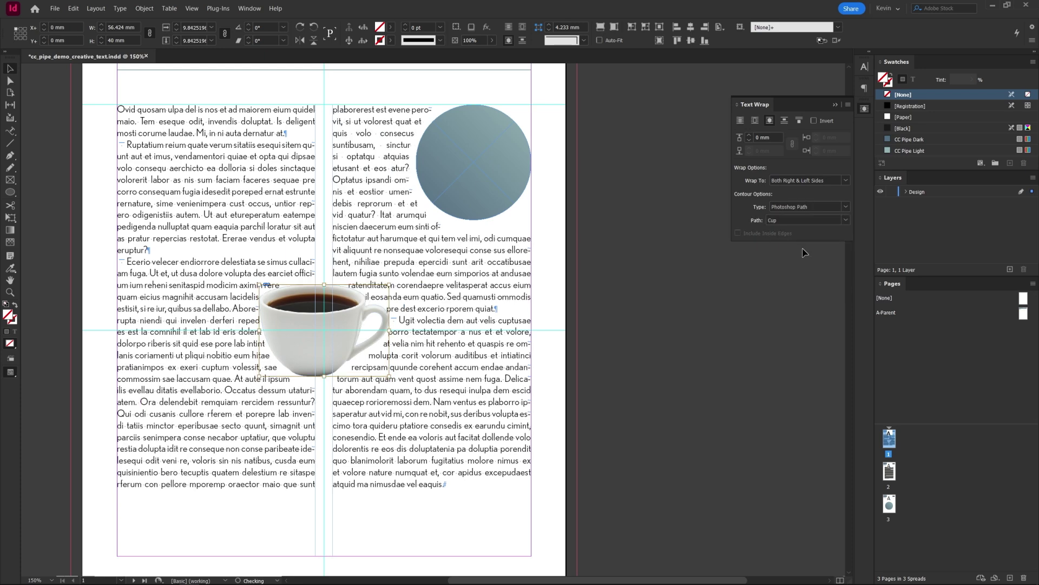
click(790, 221)
click(784, 233)
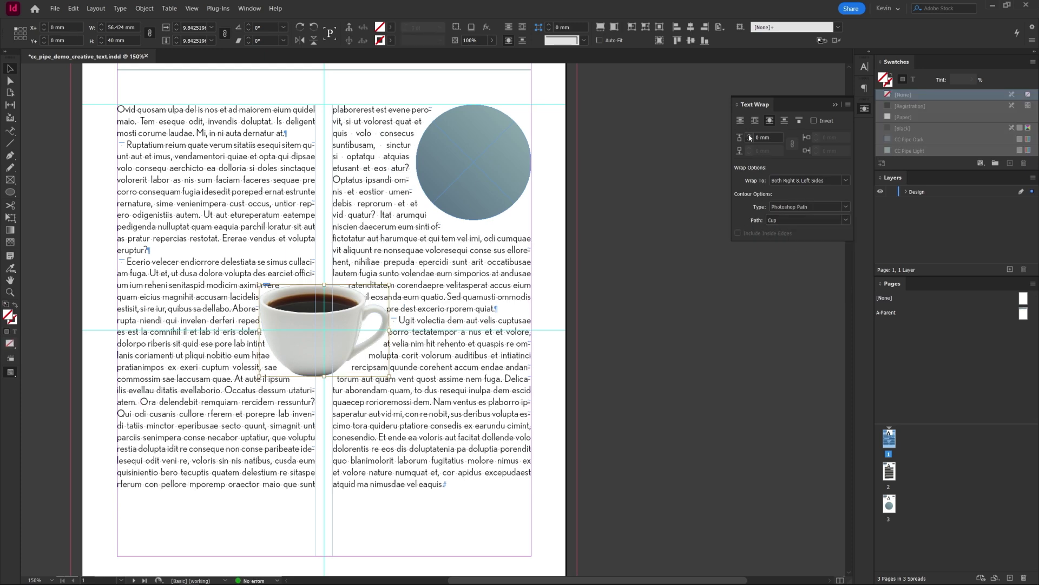
- Raise the cup's top wrap offset to 2 mm and fit the page in view
click(749, 135)
click(750, 135)
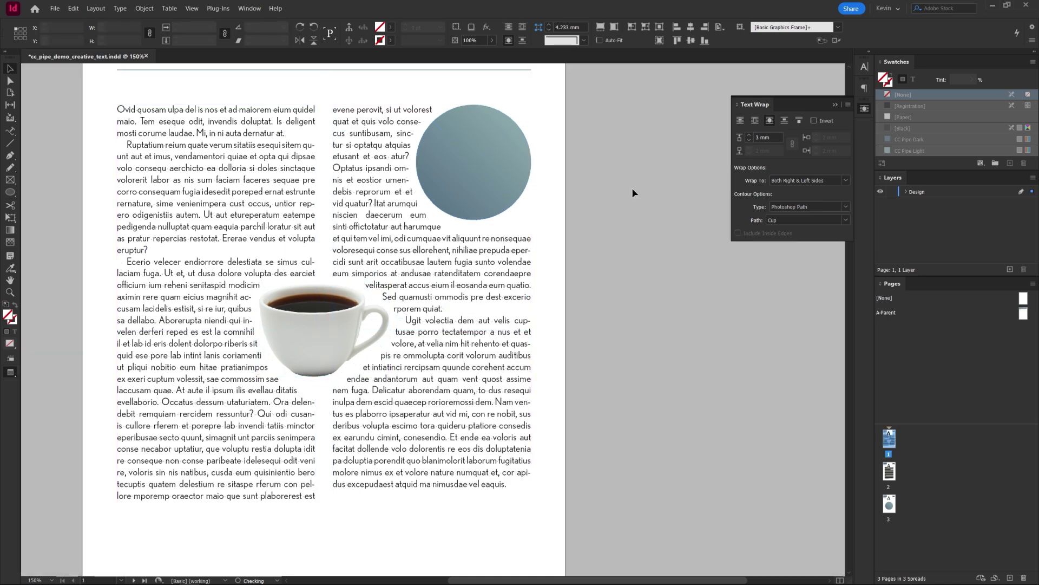
click(632, 193)
key(ctrl+0)
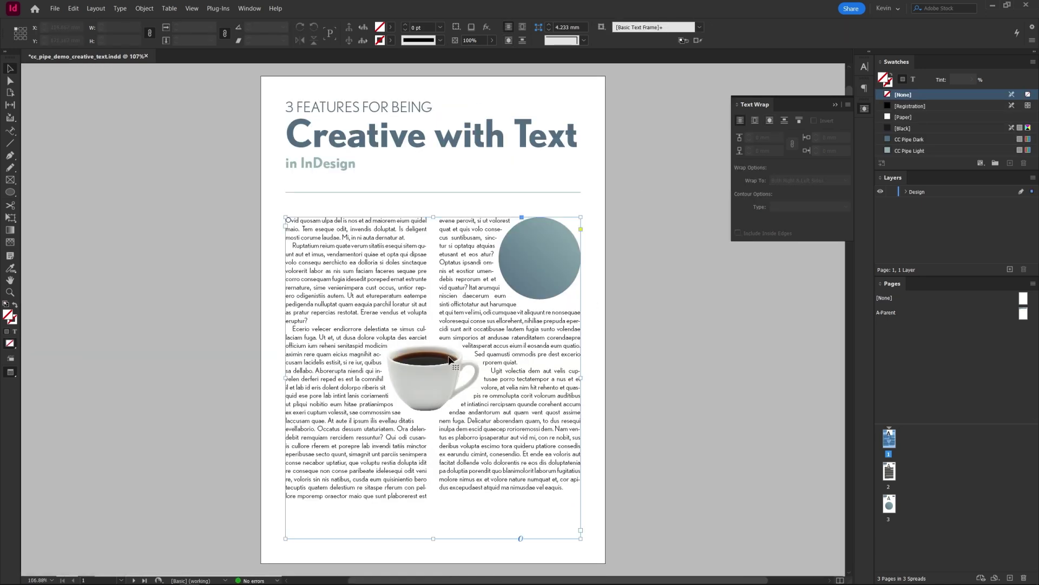
- Skew page 2's body text frame into a parallelogram and move it to the margin
drag(674, 324, 660, 309)
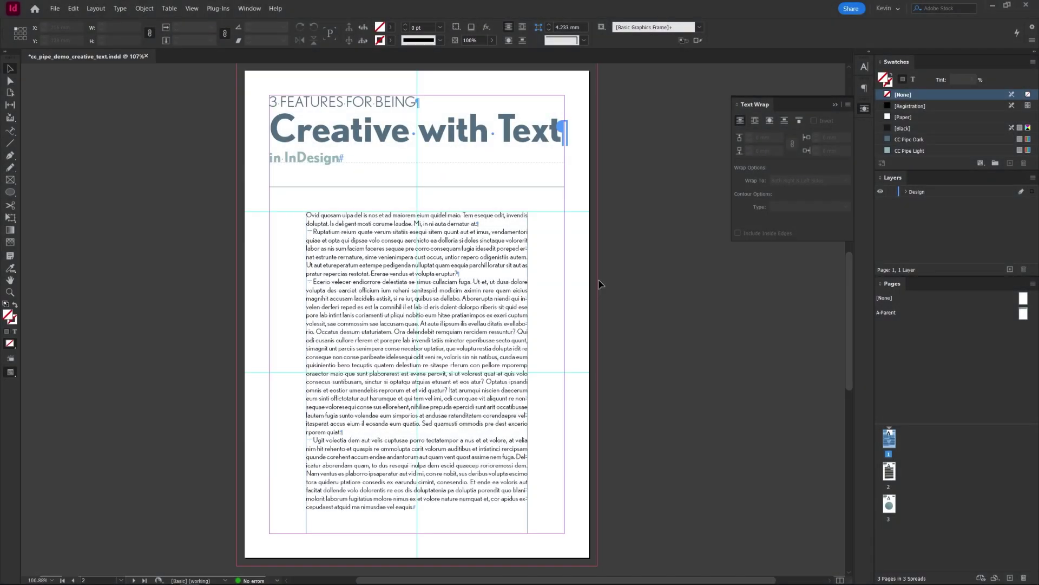
click(506, 276)
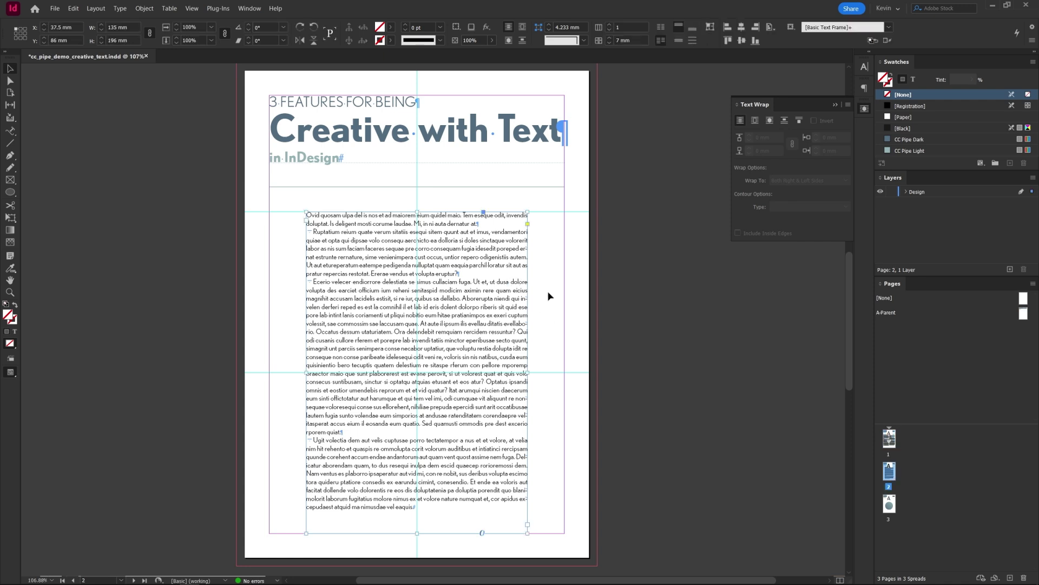
key(a)
key(v)
key(a)
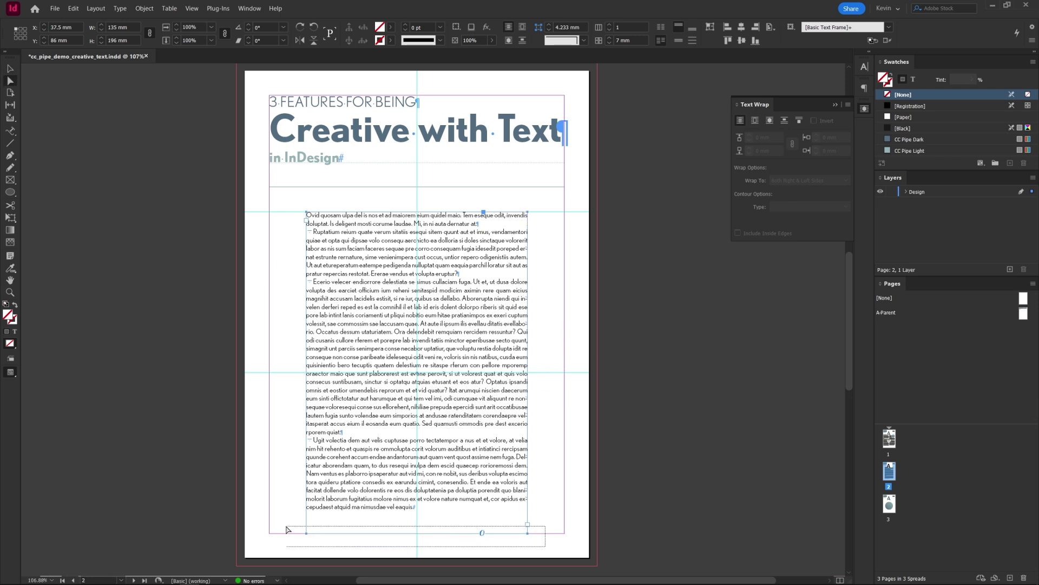
key(shift+Right)
key(shift+Right)
key(shift+Right)
key(shift+Right)
key(shift+Right)
key(shift+Right)
key(shift+Right)
key(shift+Right)
key(shift+Right)
key(shift+Right)
key(shift+Right)
key(shift+Right)
key(shift+Right)
key(shift+Right)
key(shift+Right)
key(shift+Right)
key(shift+Right)
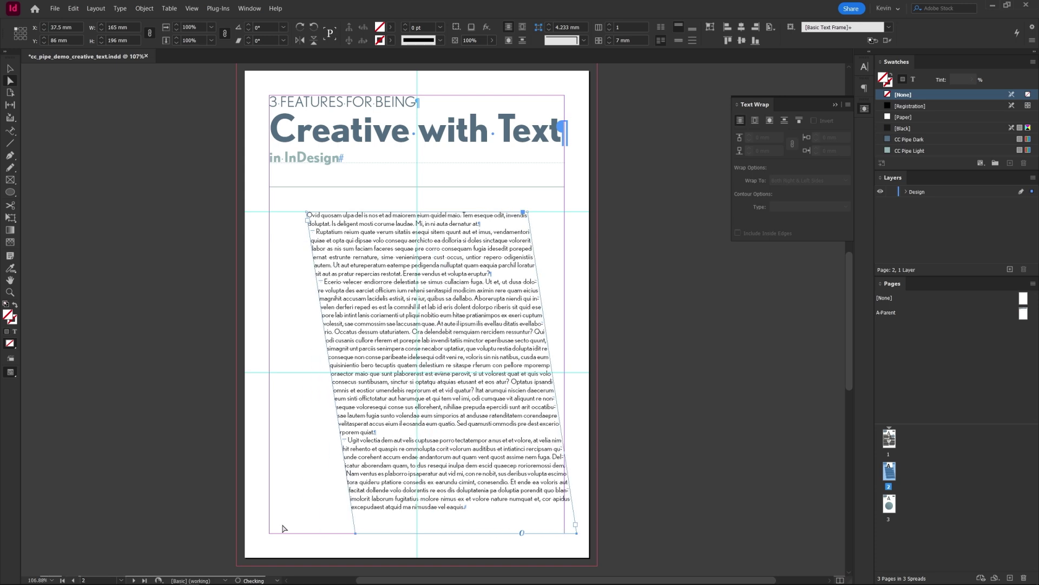
key(v)
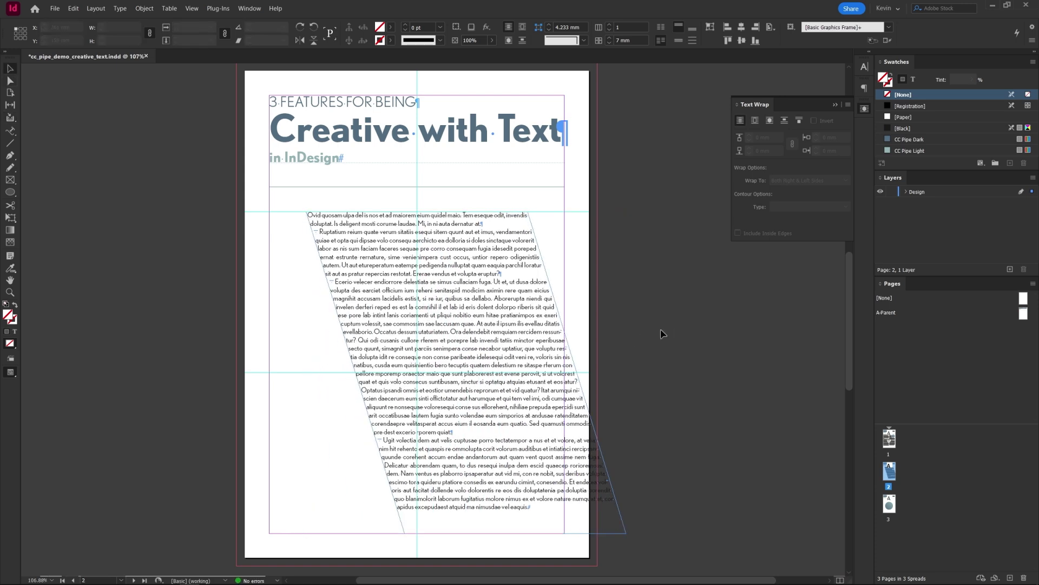
drag(522, 323, 485, 324)
- Delete the skewed frame's story text and the empty frame, then draw a new text frame mid-page
double_click(433, 319)
key(ctrl+a)
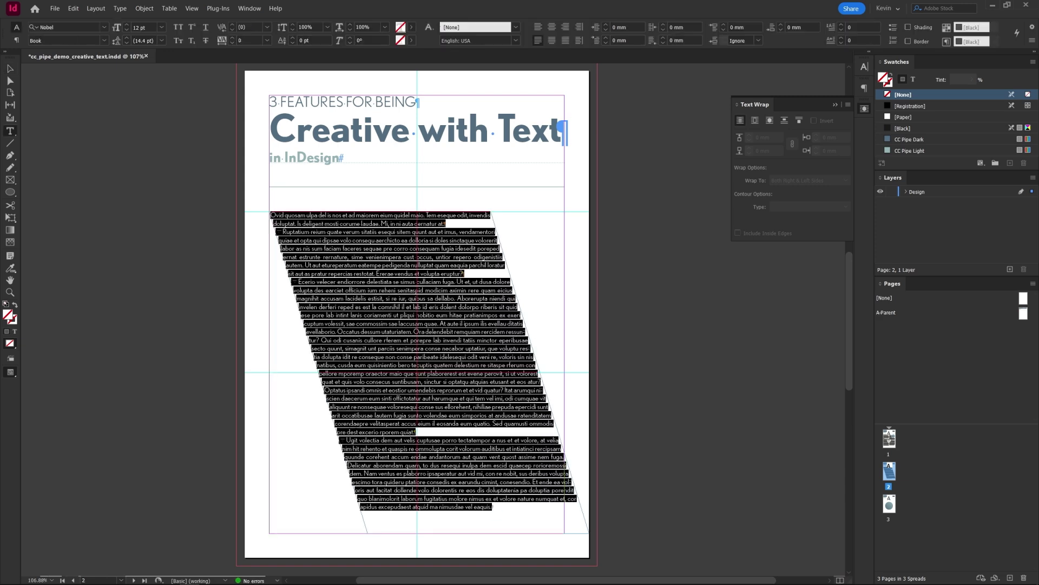
key(Delete)
key(Escape)
key(Delete)
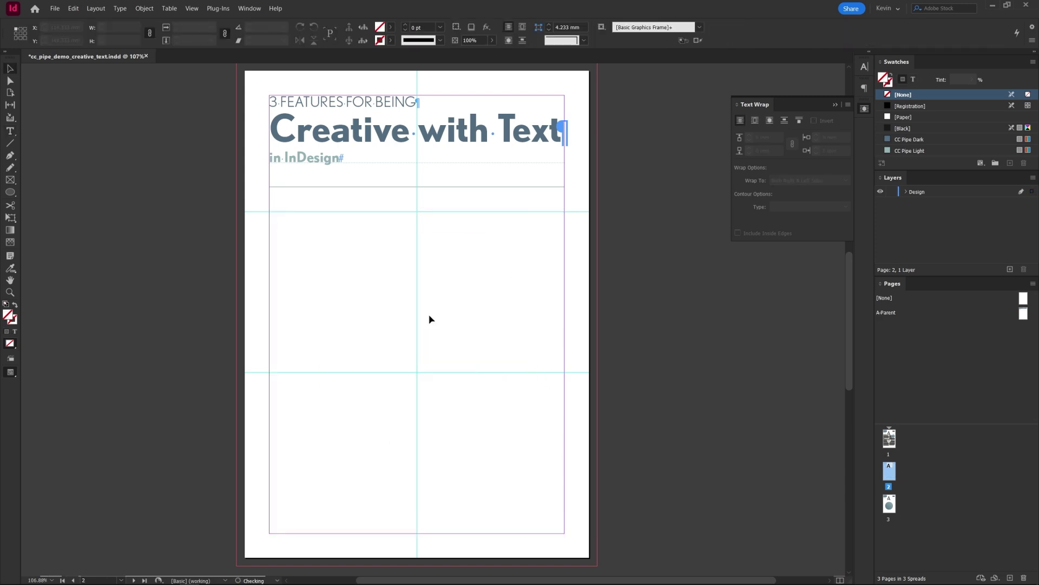
drag(377, 277, 480, 352)
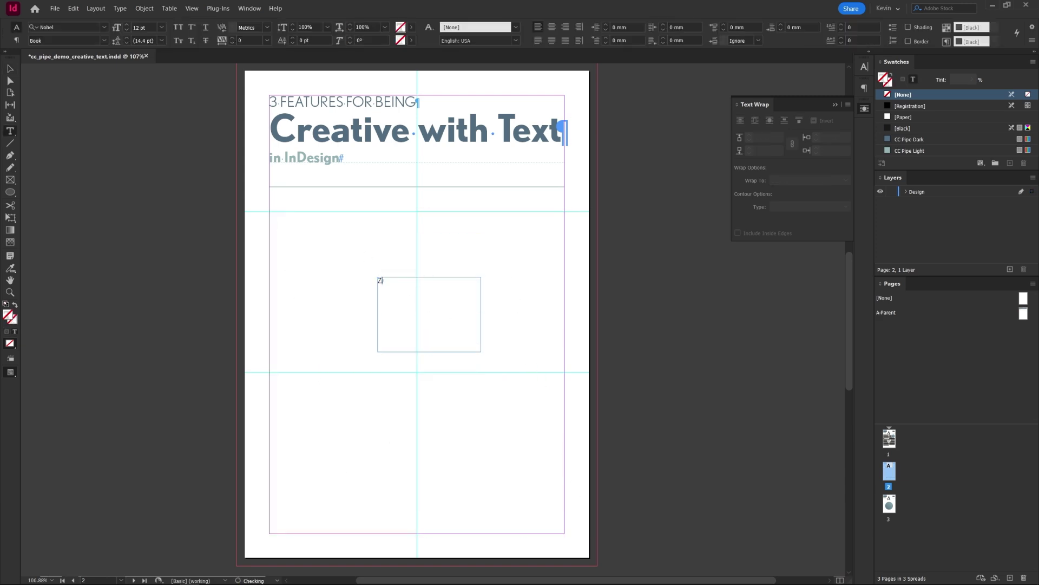
- Type a letter Z and set it to 80 pt in a bold style
text(Z)
key(ctrl+a)
click(143, 27)
text(80)
key(Return)
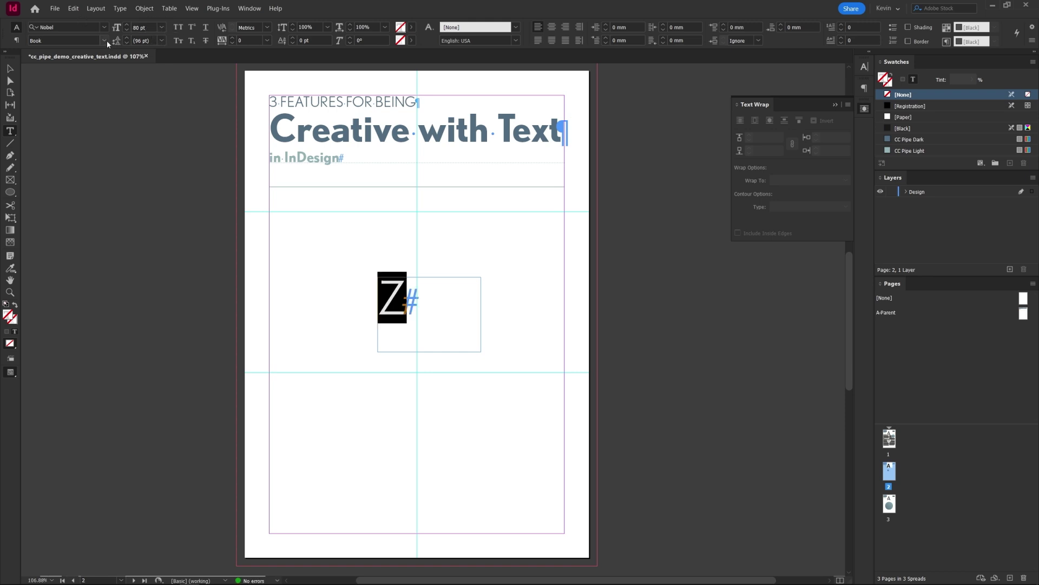
click(104, 40)
click(79, 98)
key(Escape)
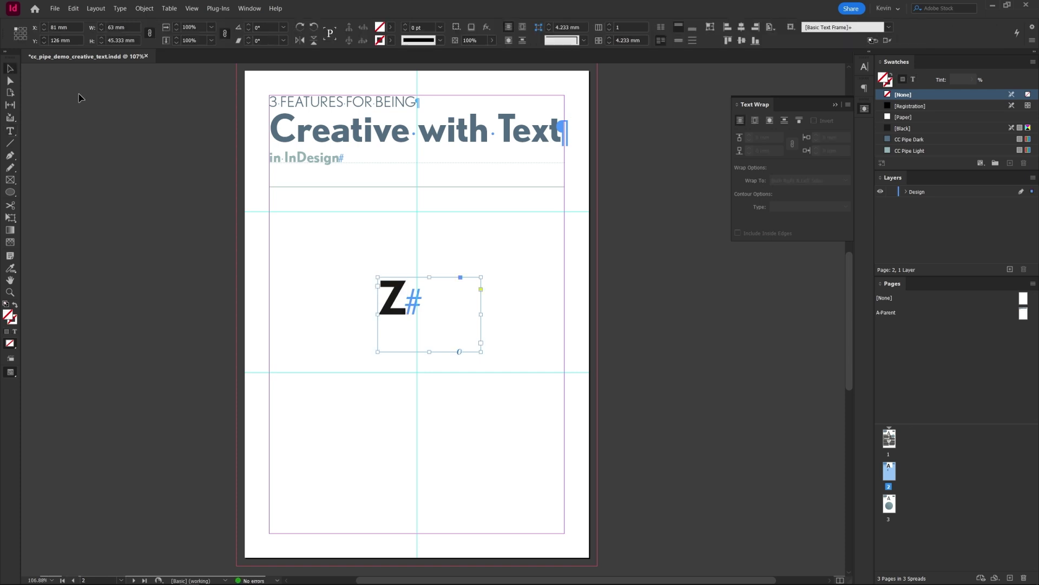
- Outline the Z, enlarge it, remove its fill, and fill it with placeholder text
key(ctrl+shift+o)
mouse_move(391, 292)
mouse_down()
mouse_move(415, 368)
mouse_move(490, 257)
mouse_up()
click(904, 96)
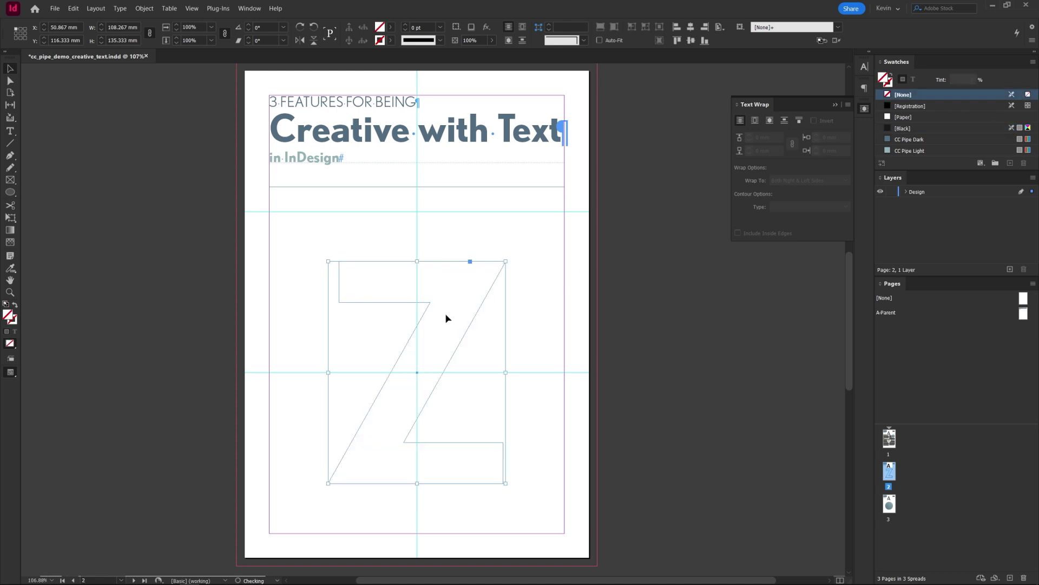
key(t)
click(415, 277)
key(Escape)
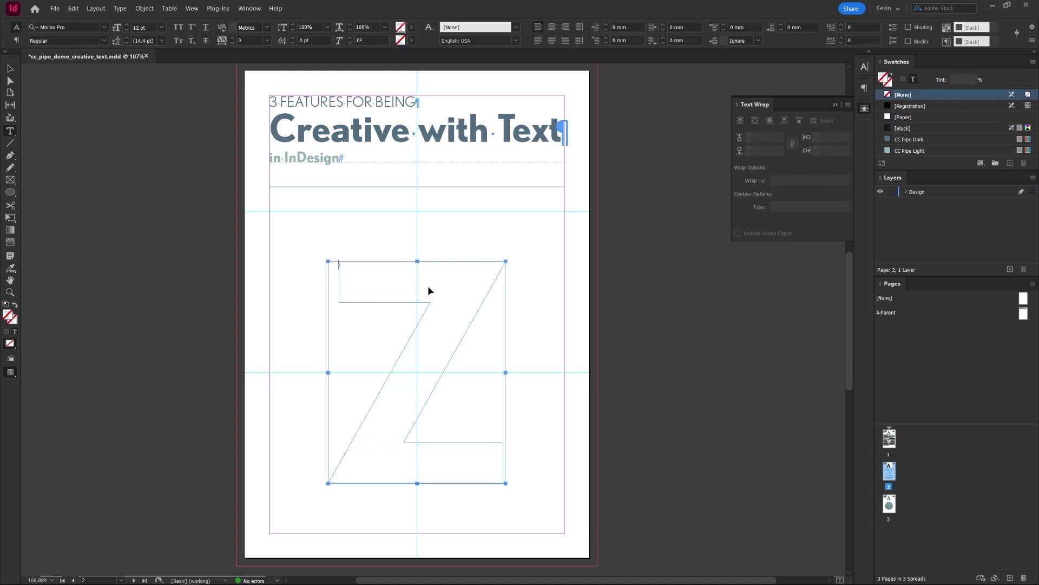
key(ctrl+alt+shift+p)
- Preview the page and enlarge the Z text frame so the text reflows
key(w)
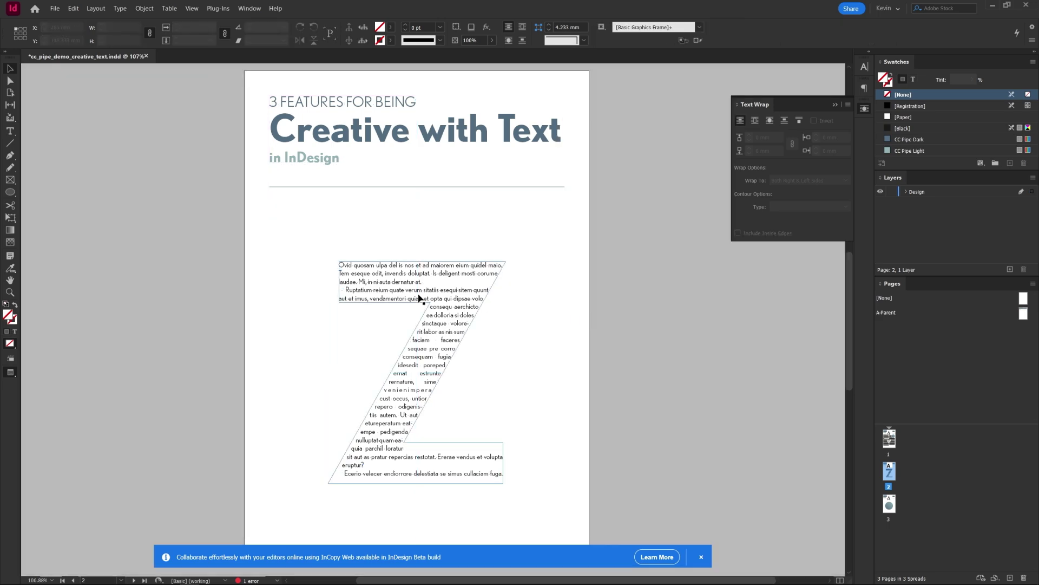
drag(505, 261, 530, 234)
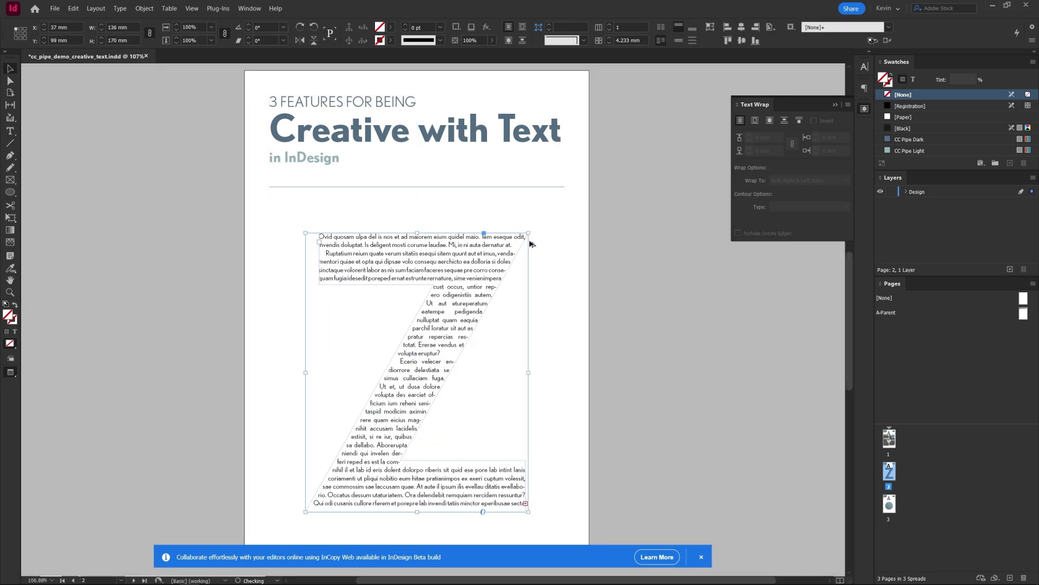
click(594, 290)
scroll(594, 289, right, 1)
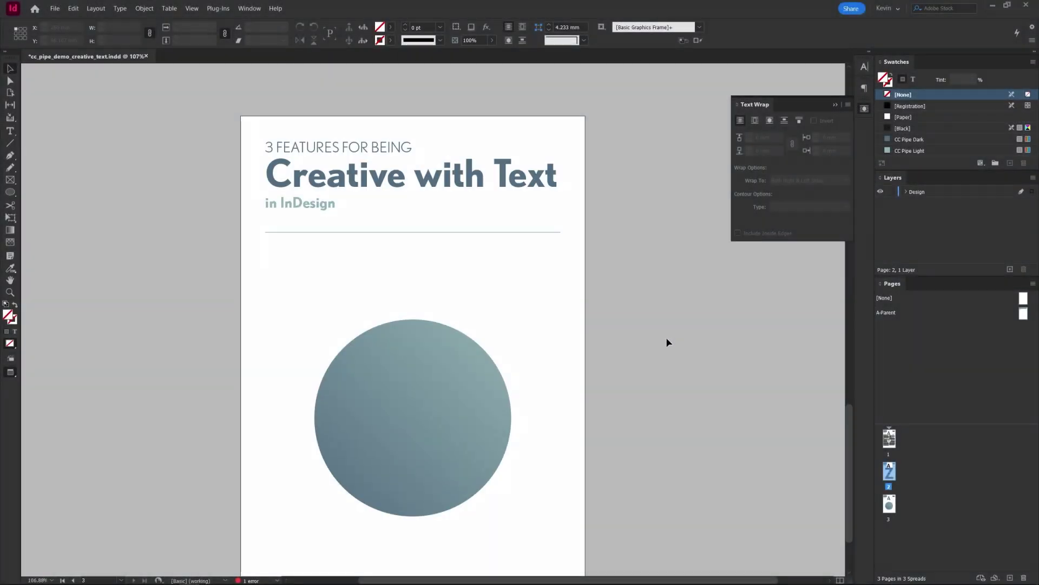
- Go to page 3, select the Type on a Path tool, and close the Text Wrap panel
scroll(668, 342, down, 2)
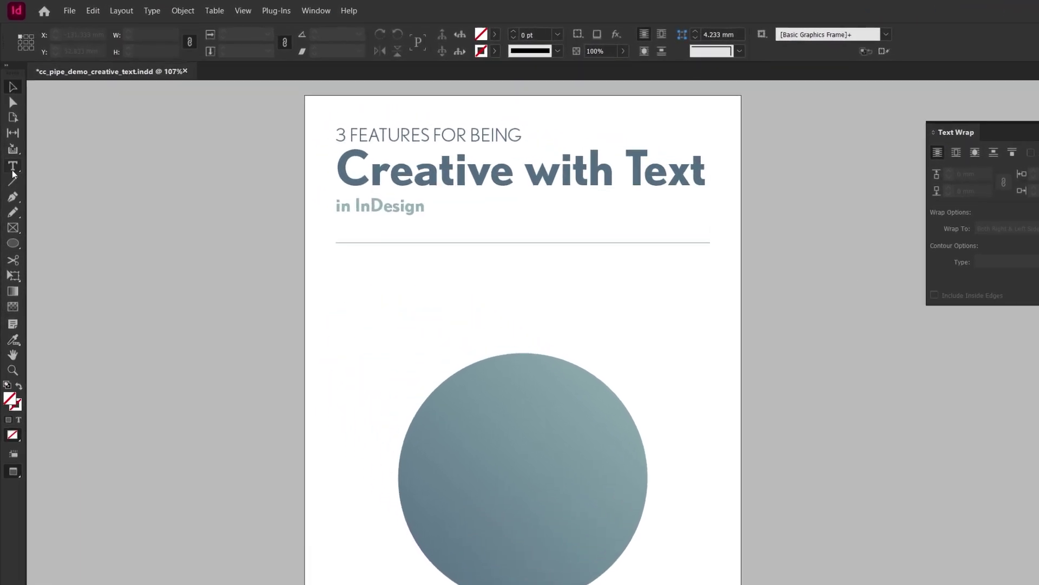
click(10, 133)
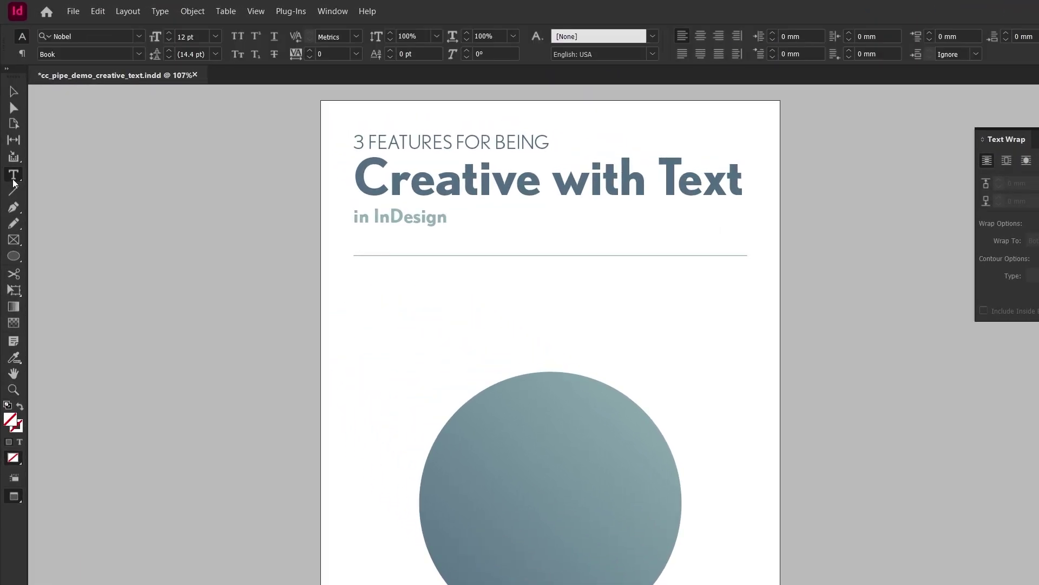
right_click(15, 184)
click(67, 205)
key(w)
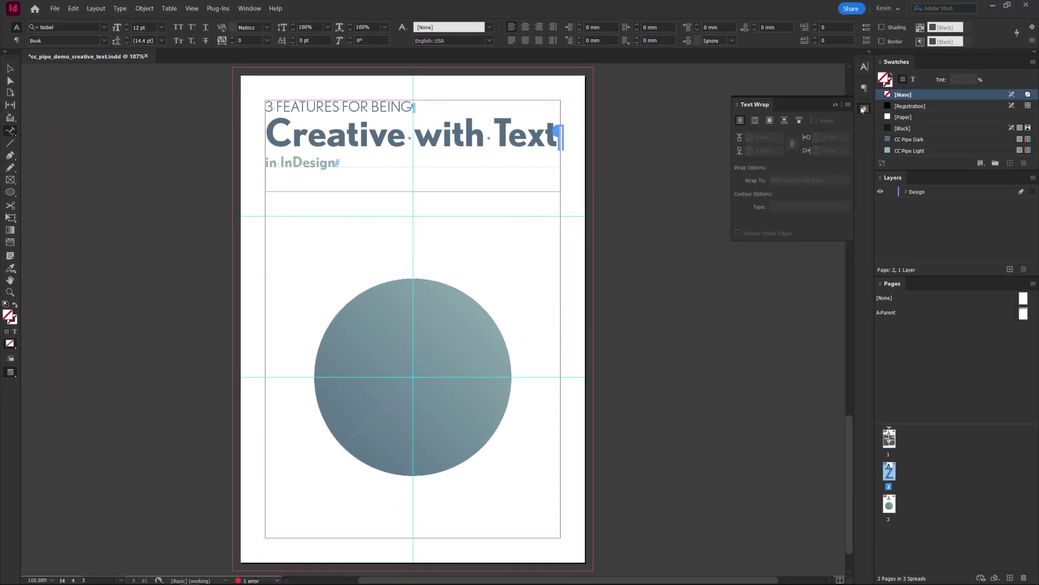
click(864, 109)
- Draw a three-point Pen test curve above the circle
key(p)
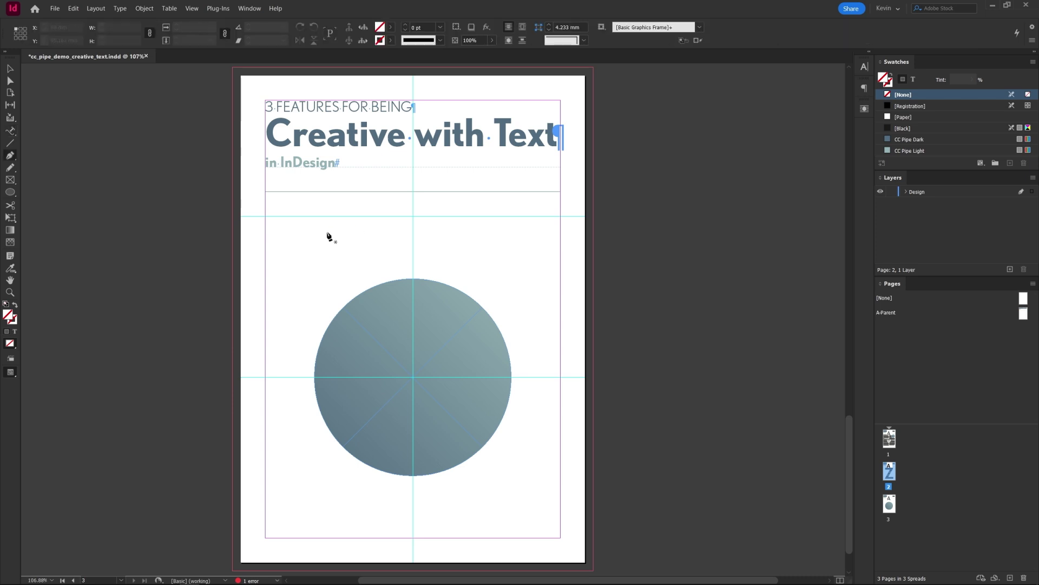
drag(292, 256, 317, 231)
drag(409, 248, 443, 255)
drag(530, 231, 557, 225)
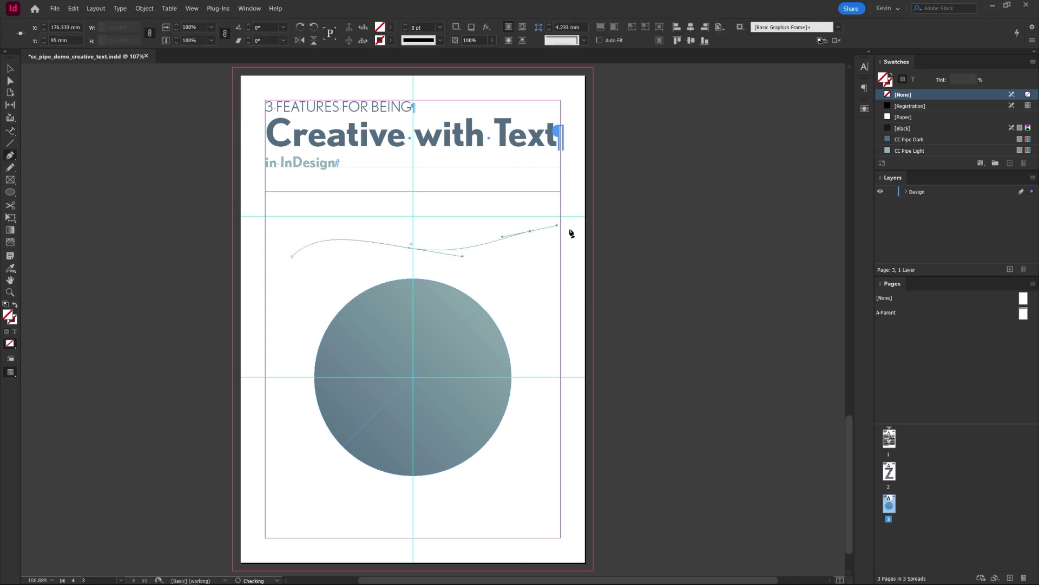
key(v)
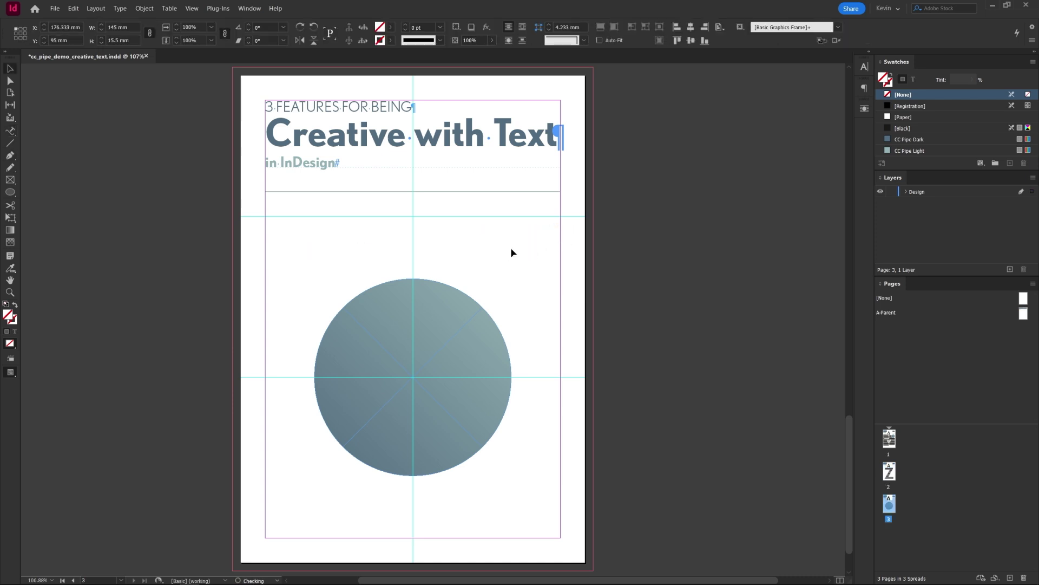
key(shift+t)
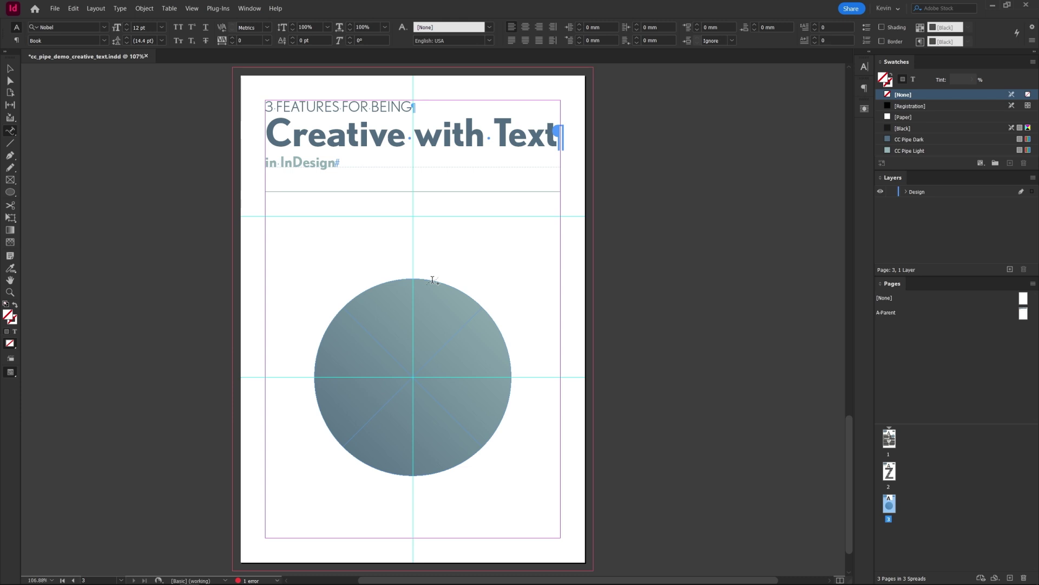
- Type 'Welcome to CC Pipe on youtube' along the circle's outline and set it to 64 pt
click(432, 279)
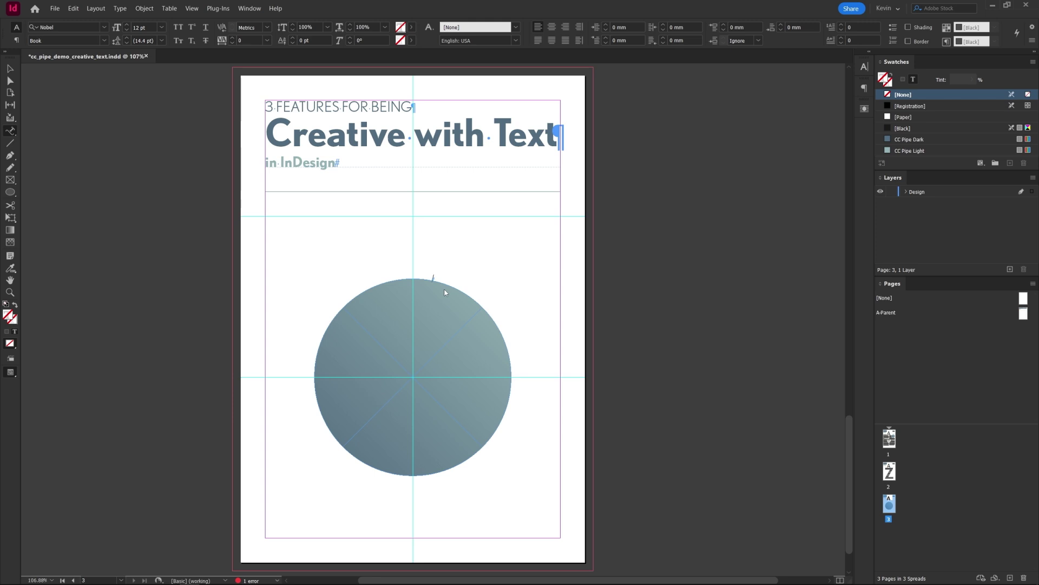
text(We)
text(lcome)
text( to CC Pipe)
text( d)
triple_click(430, 280)
click(142, 27)
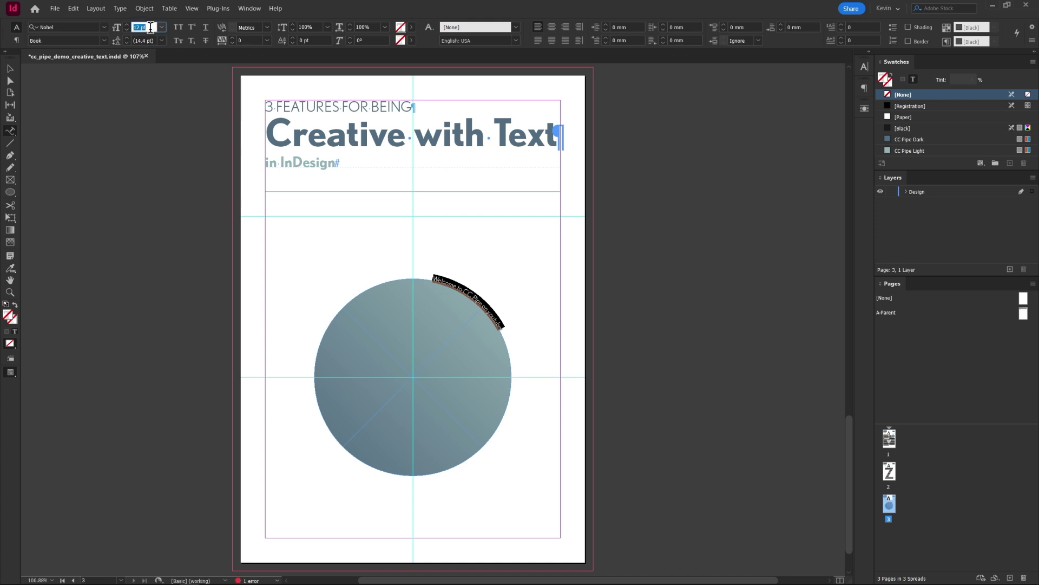
text(64)
key(Return)
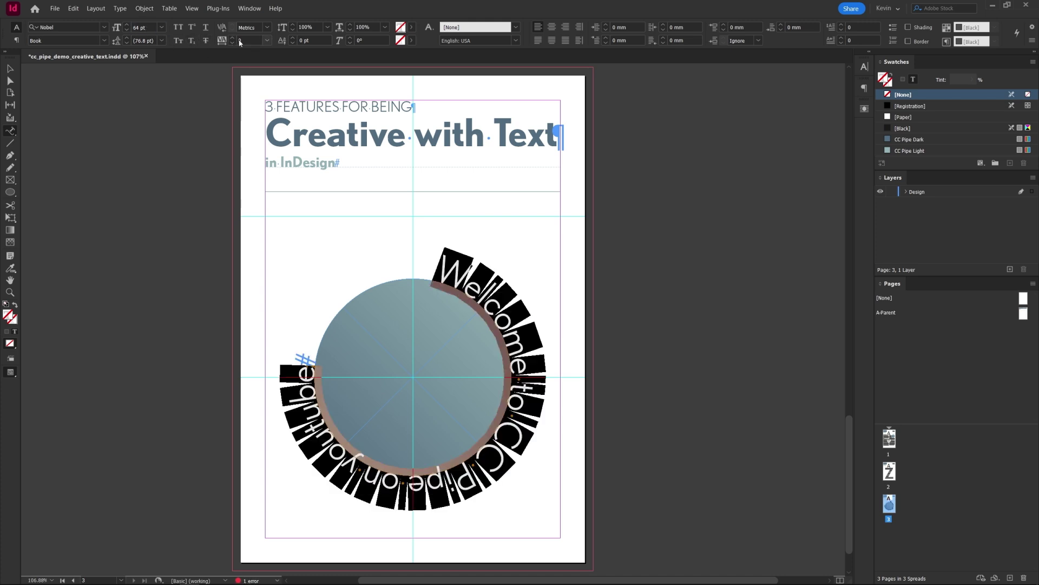
- Raise the circle text's tracking to 100 and remove the circle's gradient fill
click(233, 38)
click(233, 38)
click(233, 38)
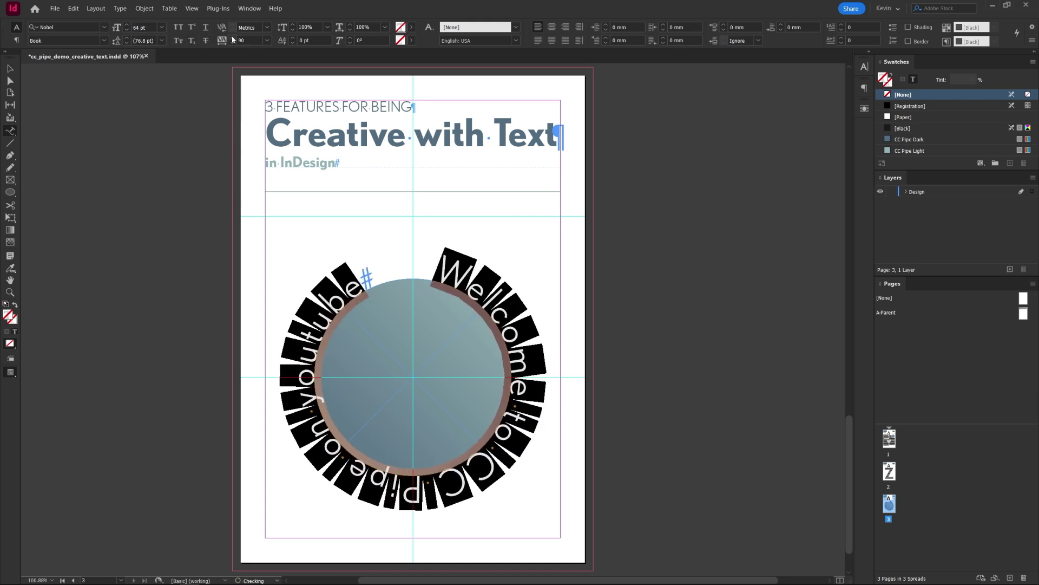
click(233, 38)
key(Escape)
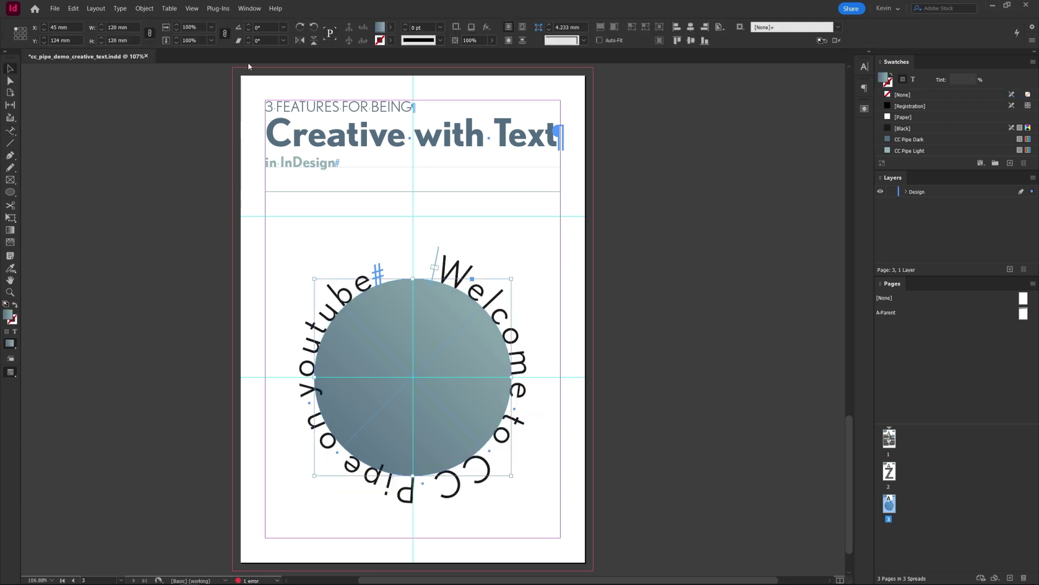
click(909, 97)
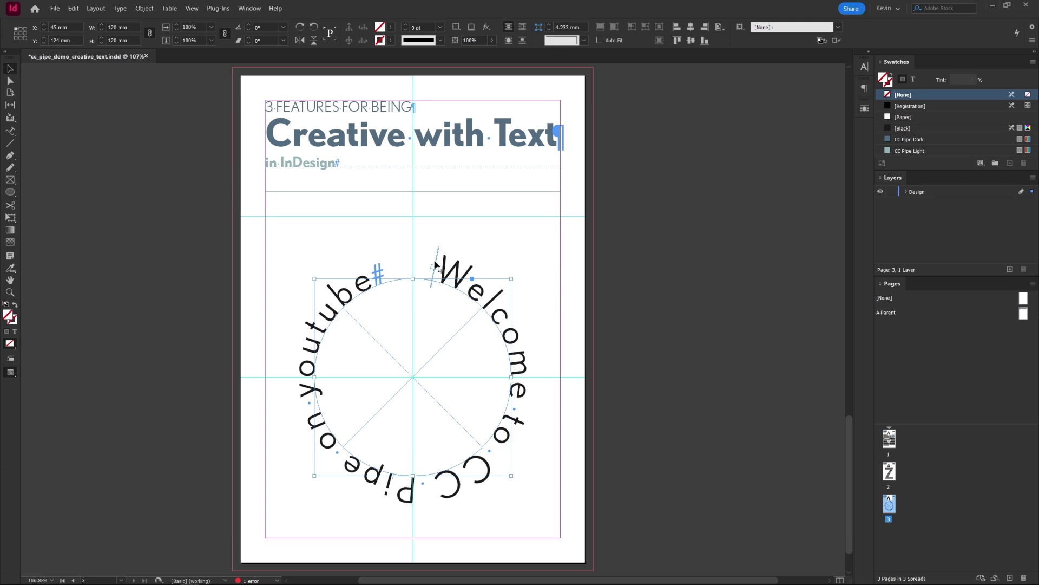
- Slide the circle text's start to the top, undoing the flip so it reads clockwise outside
drag(436, 265, 451, 272)
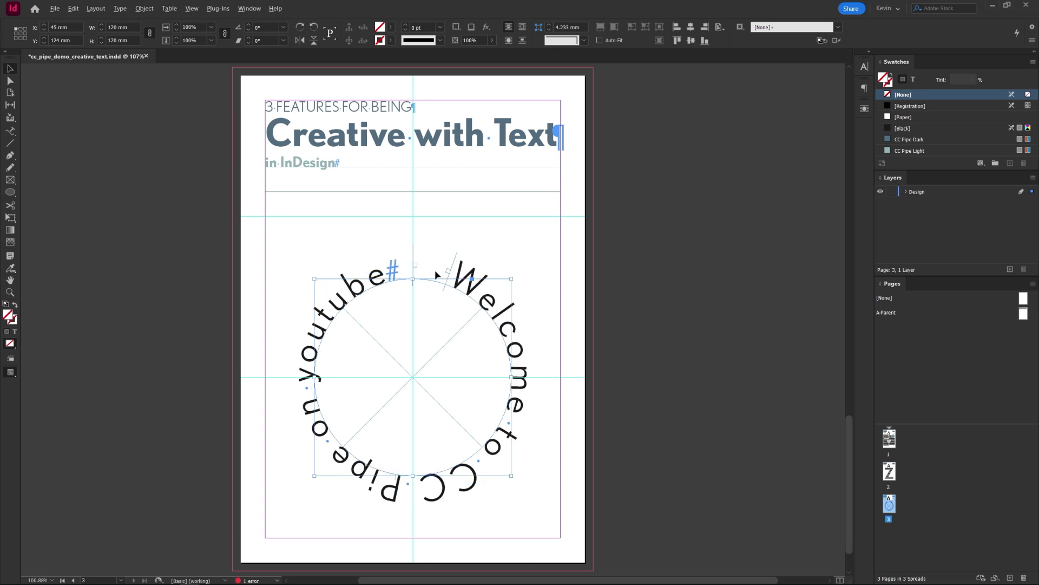
scroll(434, 269, up, 3)
mouse_move(472, 127)
mouse_down()
mouse_move(501, 146)
mouse_move(479, 136)
mouse_up()
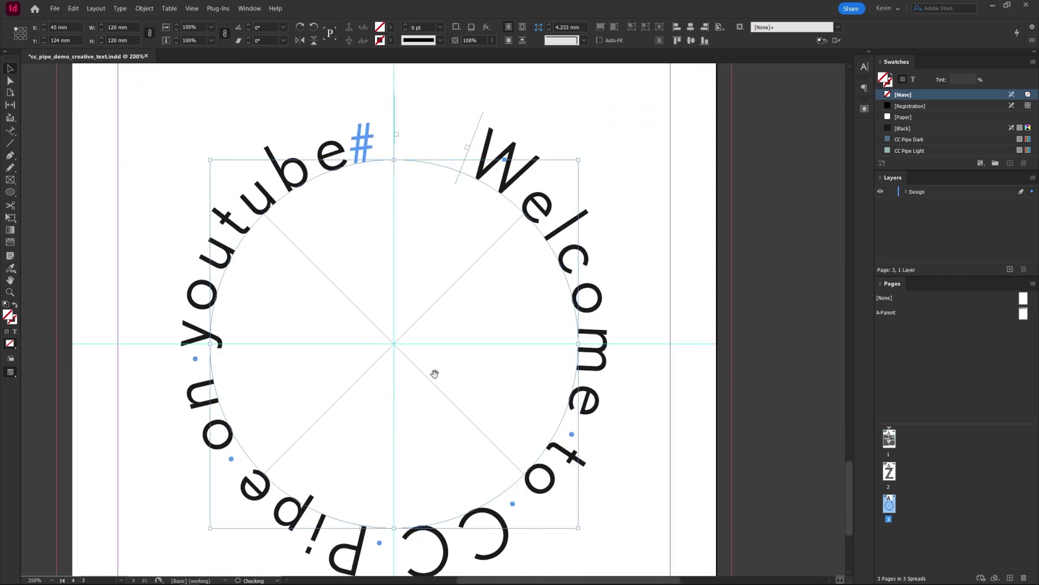
scroll(436, 373, down, 3)
scroll(357, 443, up, 4)
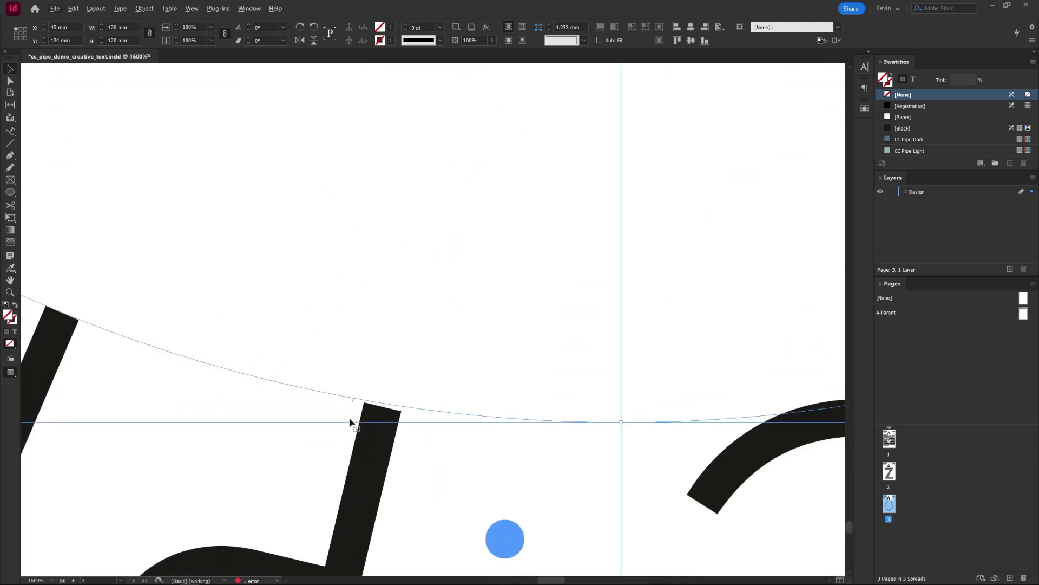
scroll(349, 410, down, 2)
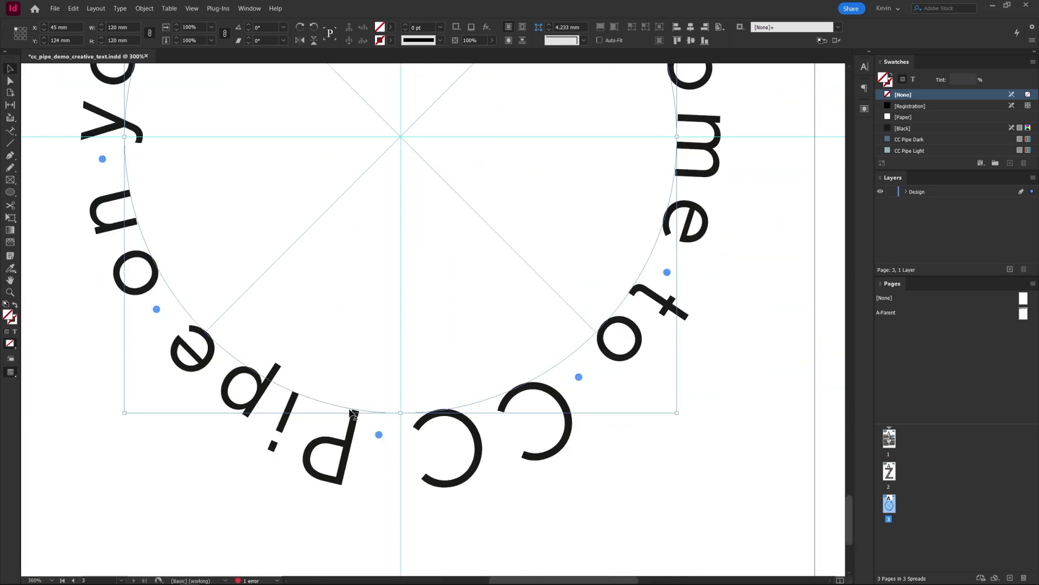
scroll(466, 417, down, 2)
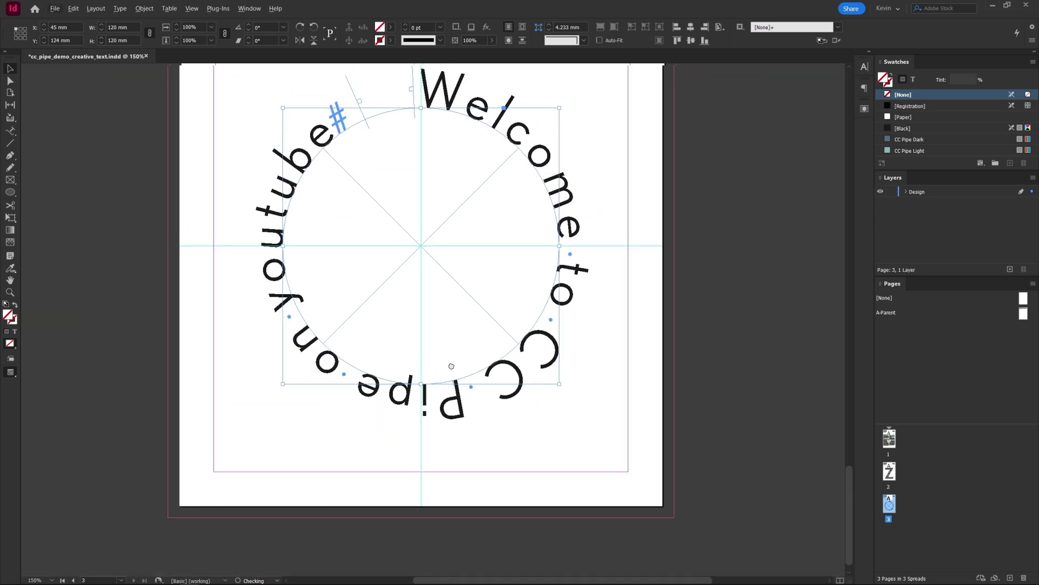
drag(447, 443, 410, 432)
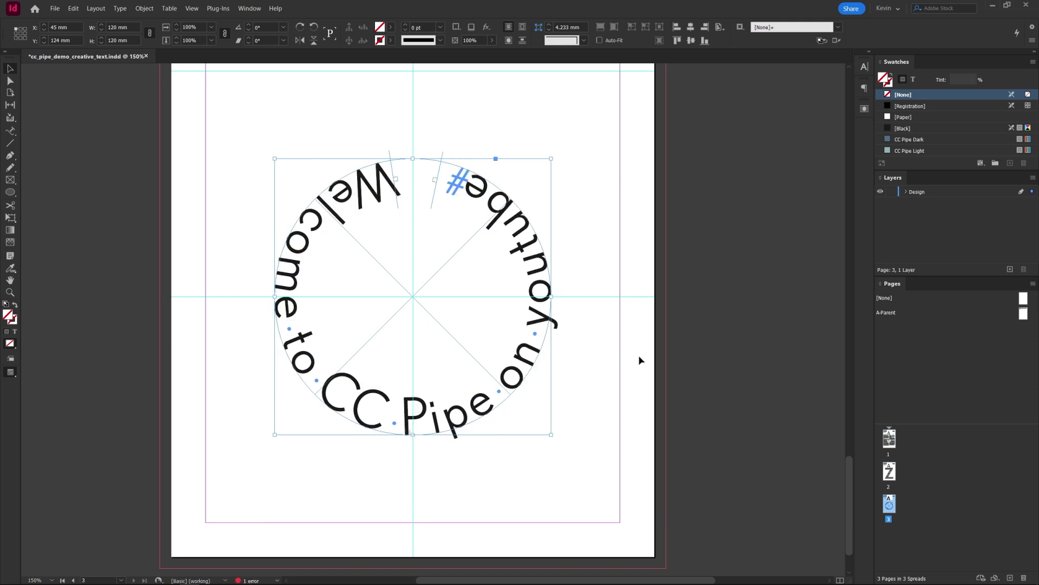
key(ctrl+z)
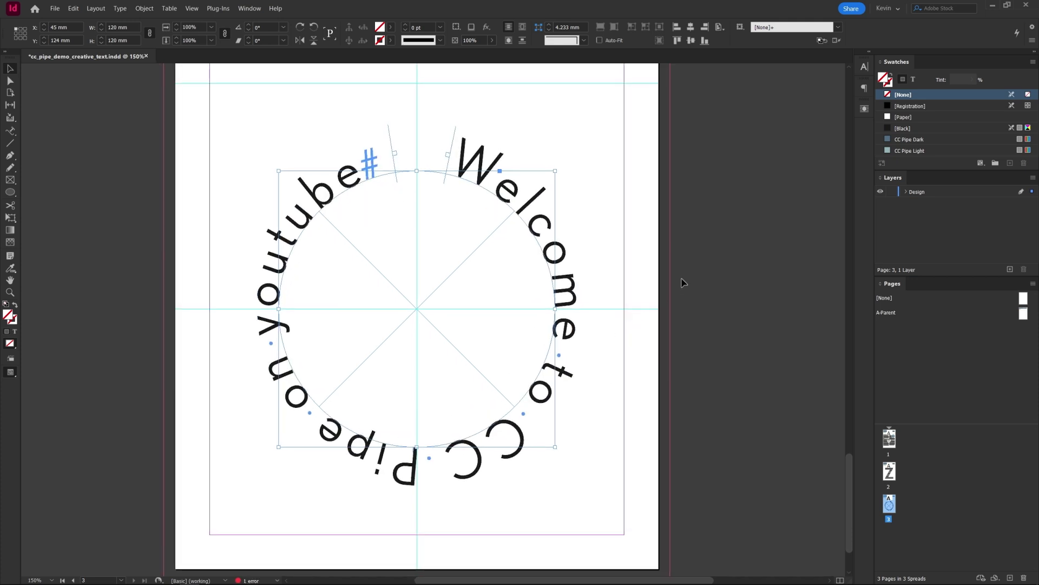
drag(647, 290, 653, 288)
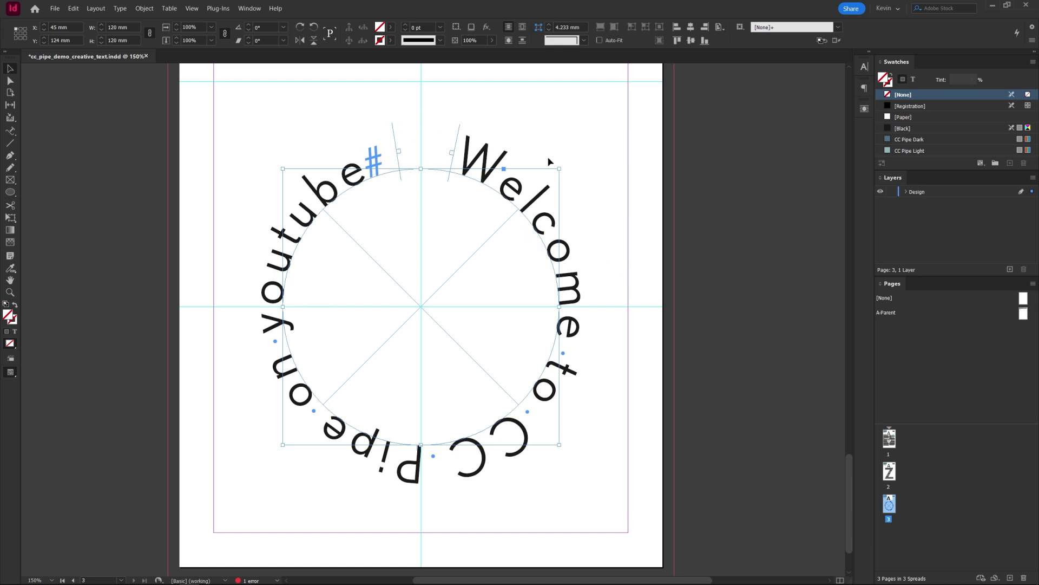
- Change the Design layer's colour to Magenta in Layer Options
double_click(917, 192)
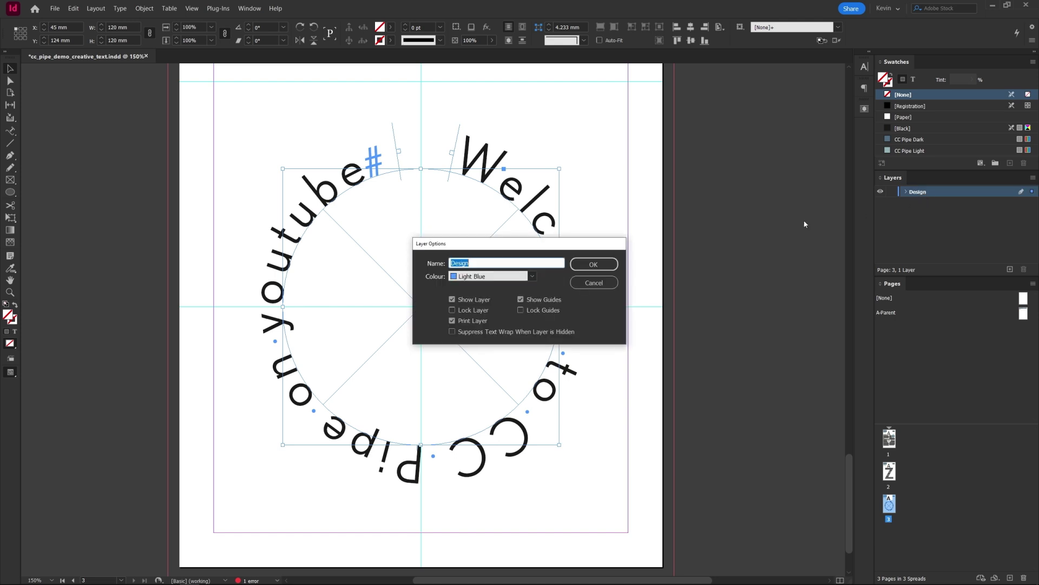
click(515, 277)
click(489, 345)
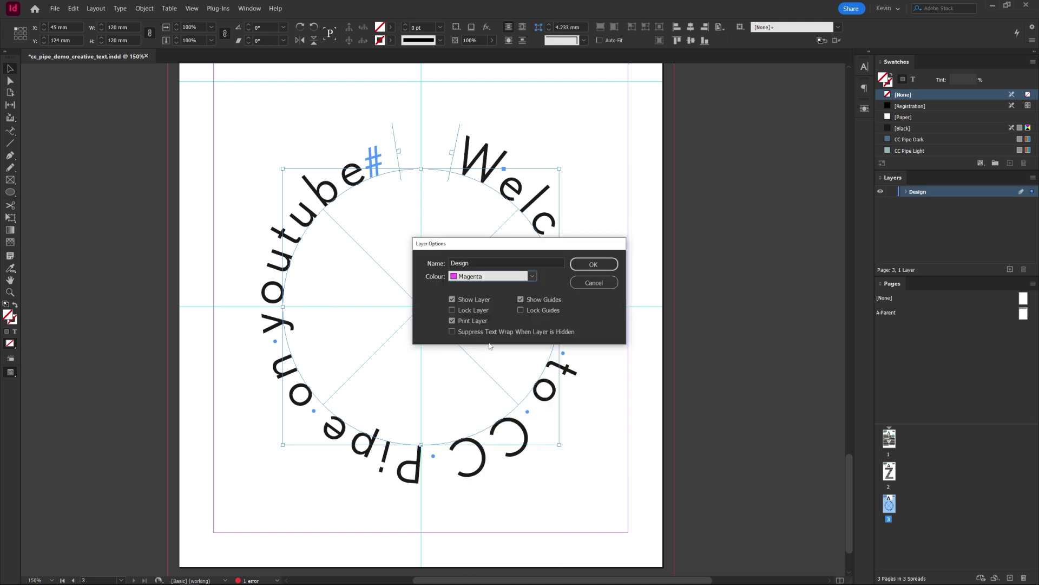
click(594, 263)
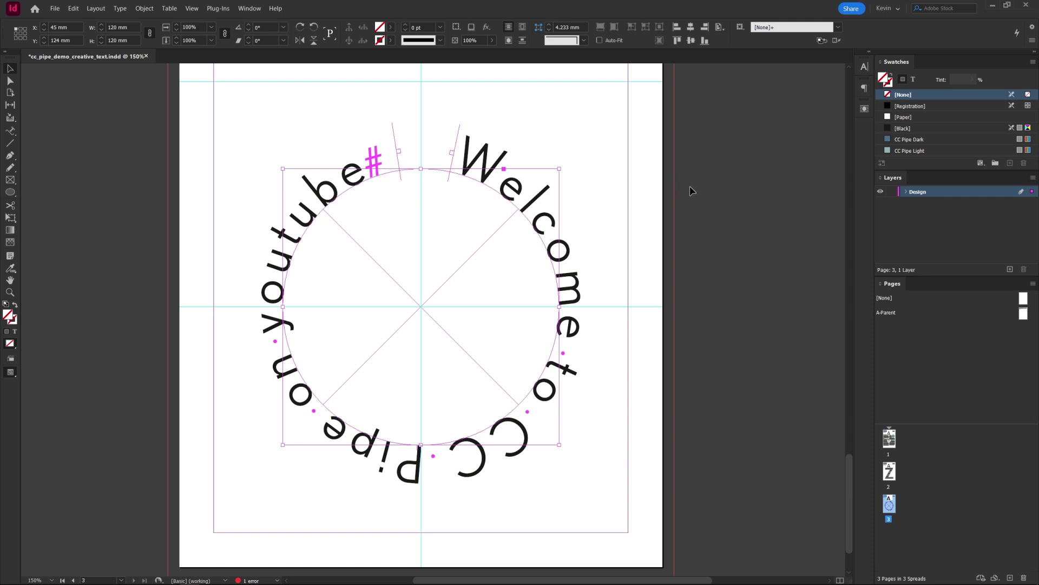
click(120, 8)
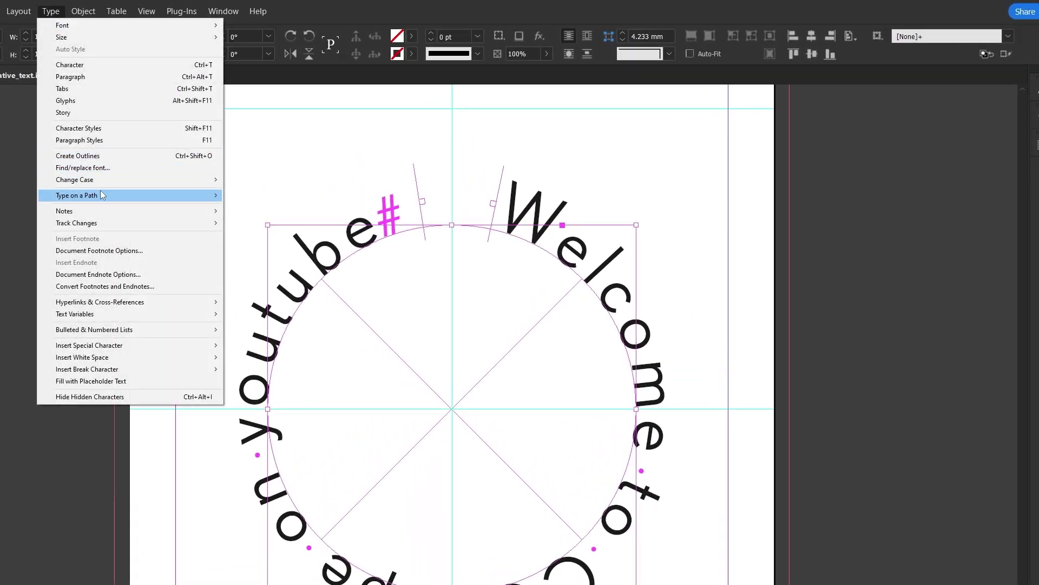
- Open Type on a Path Options and, after trying Skew and 3D Ribbon, keep the Rainbow effect
mouse_move(102, 195)
click(254, 196)
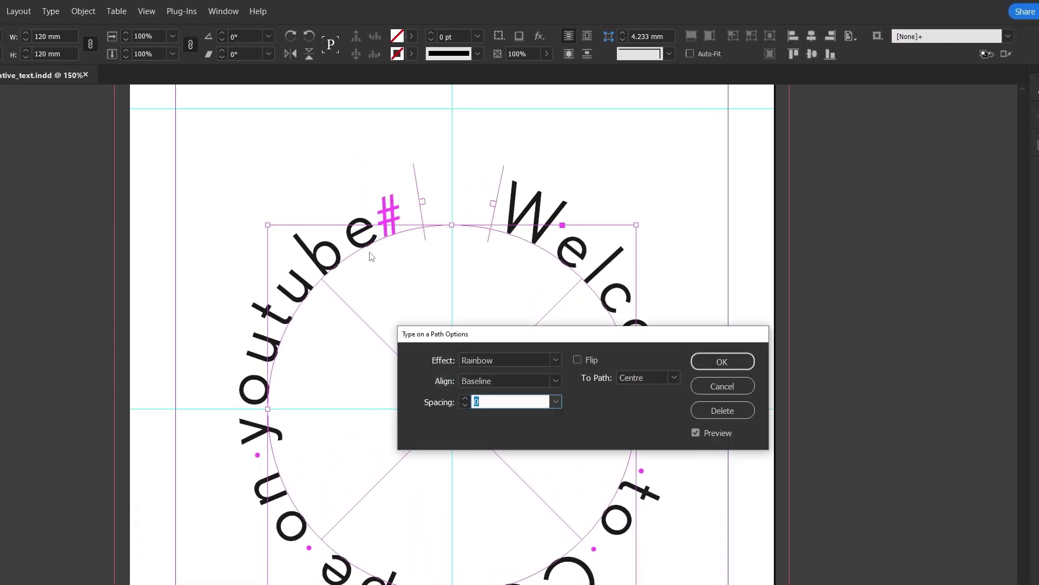
drag(558, 336, 796, 115)
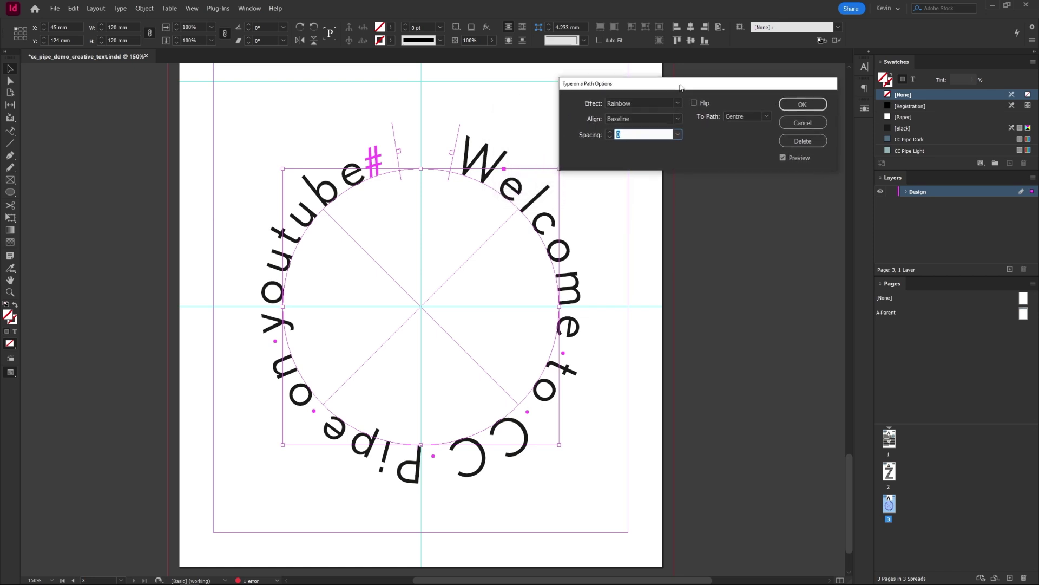
drag(681, 88, 675, 85)
click(642, 100)
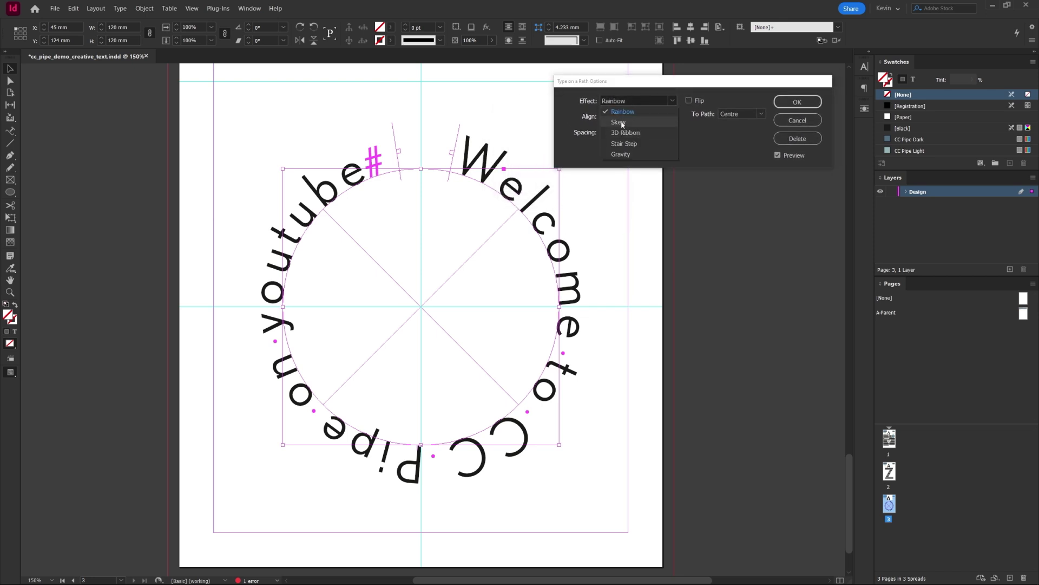
click(620, 122)
click(620, 103)
click(625, 132)
click(611, 102)
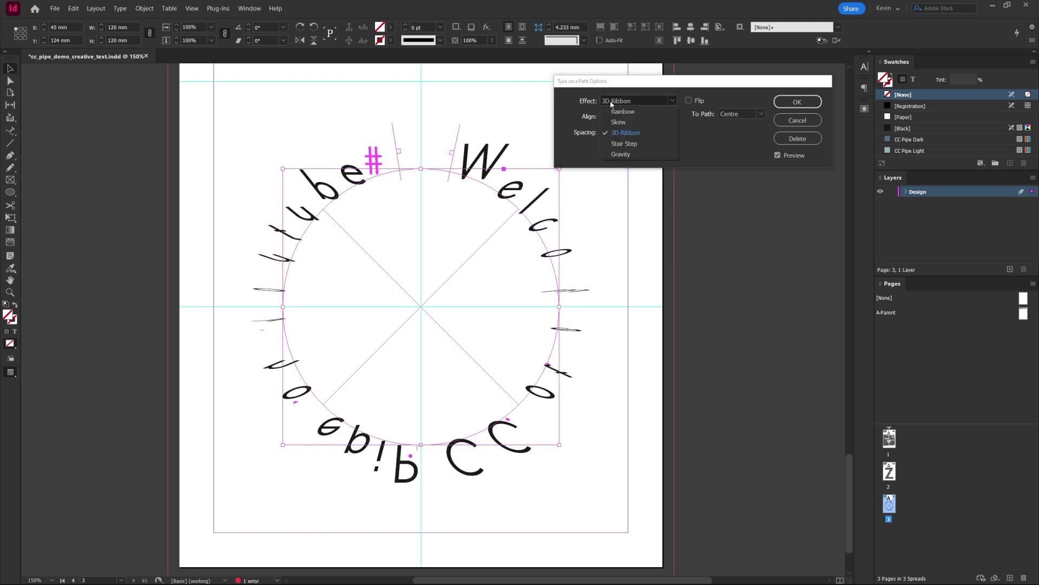
click(621, 111)
- Set the character Align option to Centre after testing descender alignment
click(625, 117)
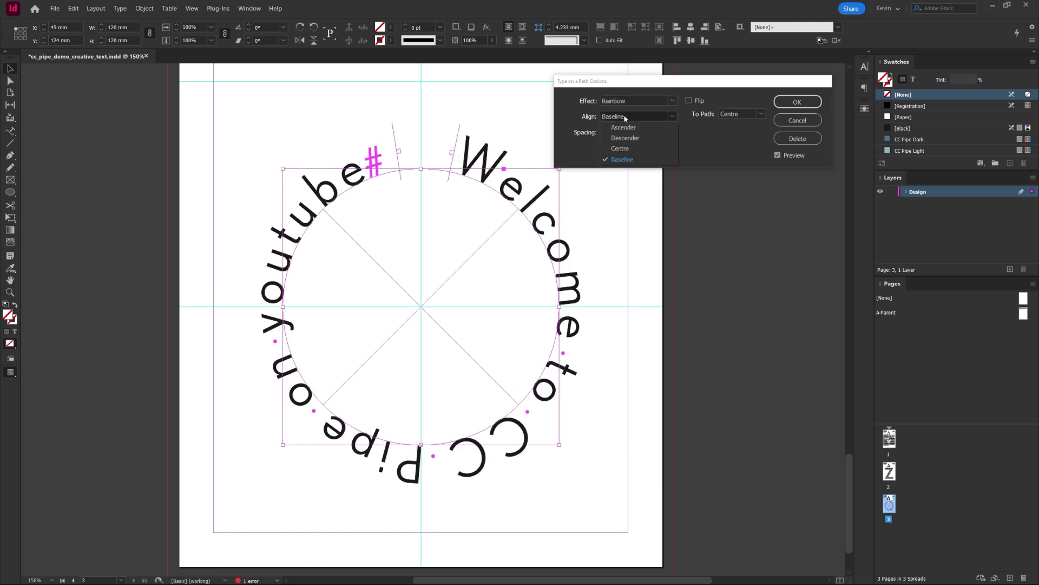
click(620, 148)
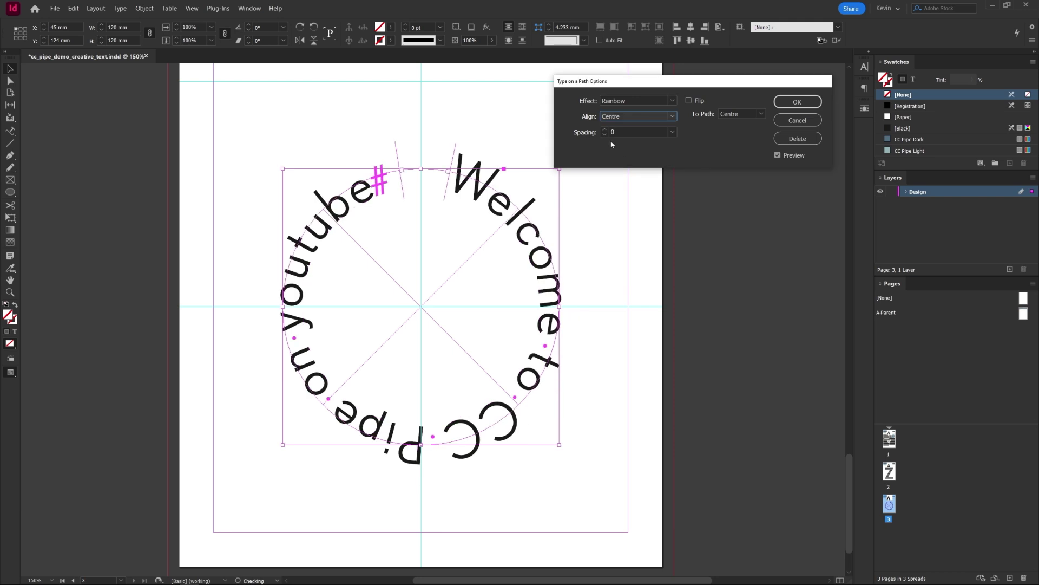
click(623, 117)
click(625, 137)
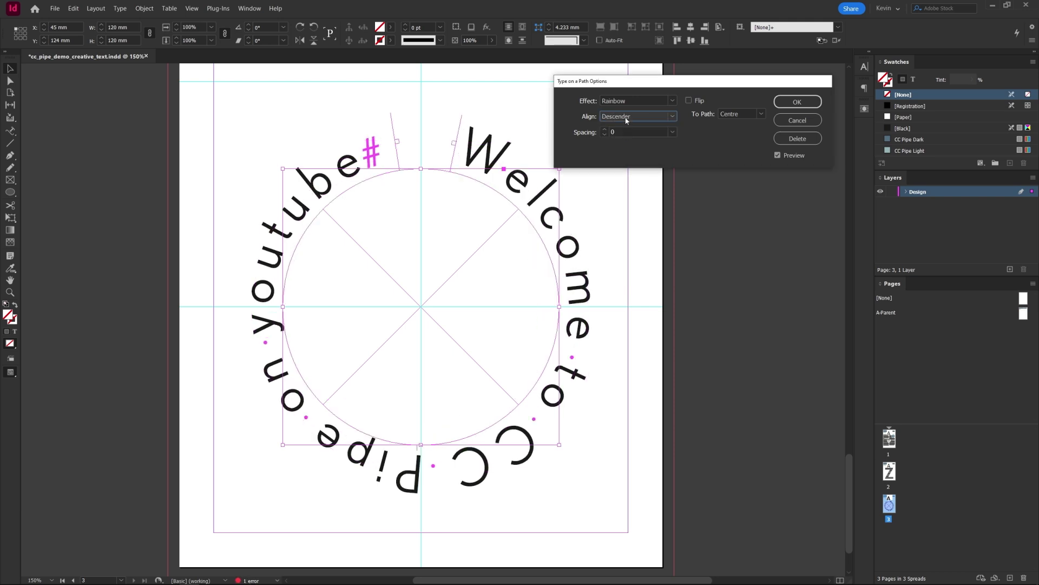
click(627, 117)
click(626, 148)
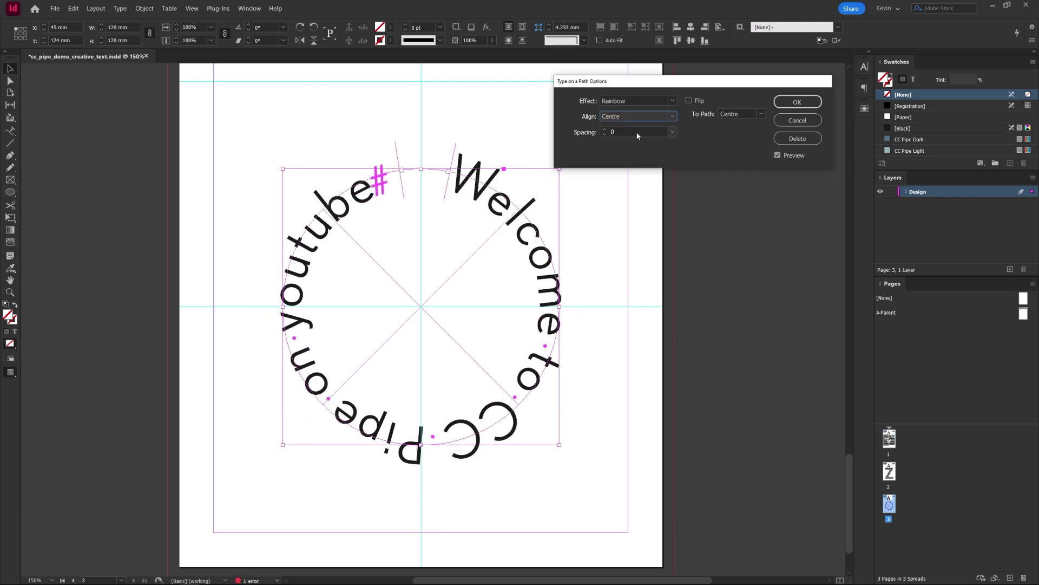
- Test wider letter spacing around the circle, then return Spacing to 0
click(604, 130)
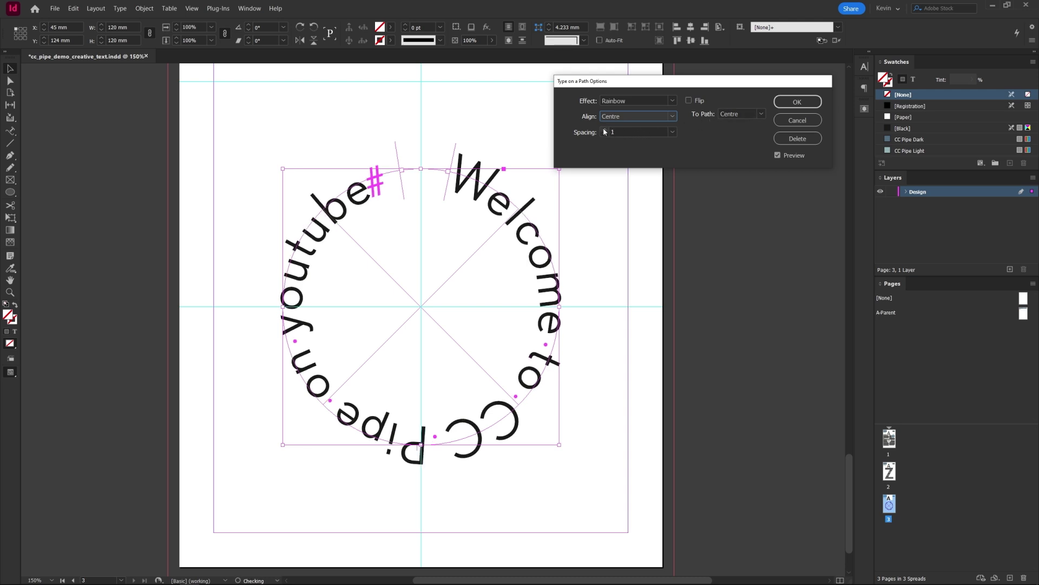
click(604, 129)
click(604, 129)
click(604, 129)
click(605, 136)
click(604, 135)
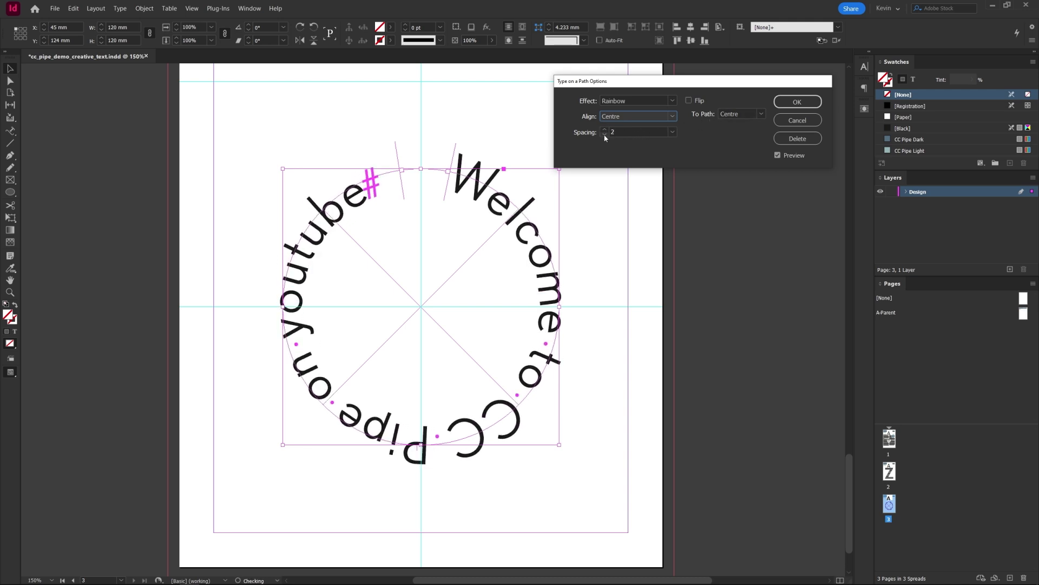
click(605, 135)
click(605, 135)
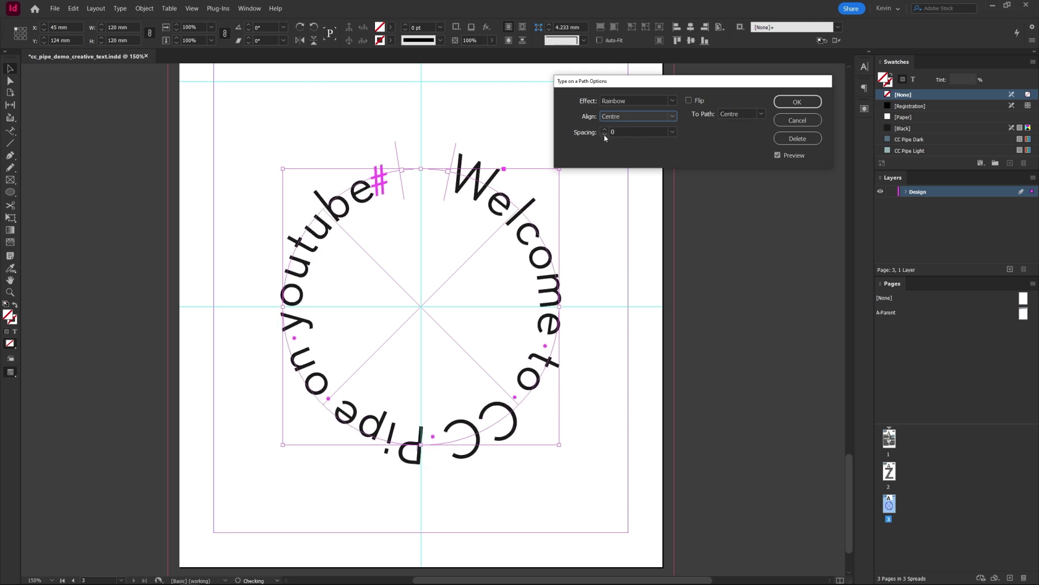
- Leave the text unflipped with To Path at Centre, confirm the settings and deselect
click(689, 100)
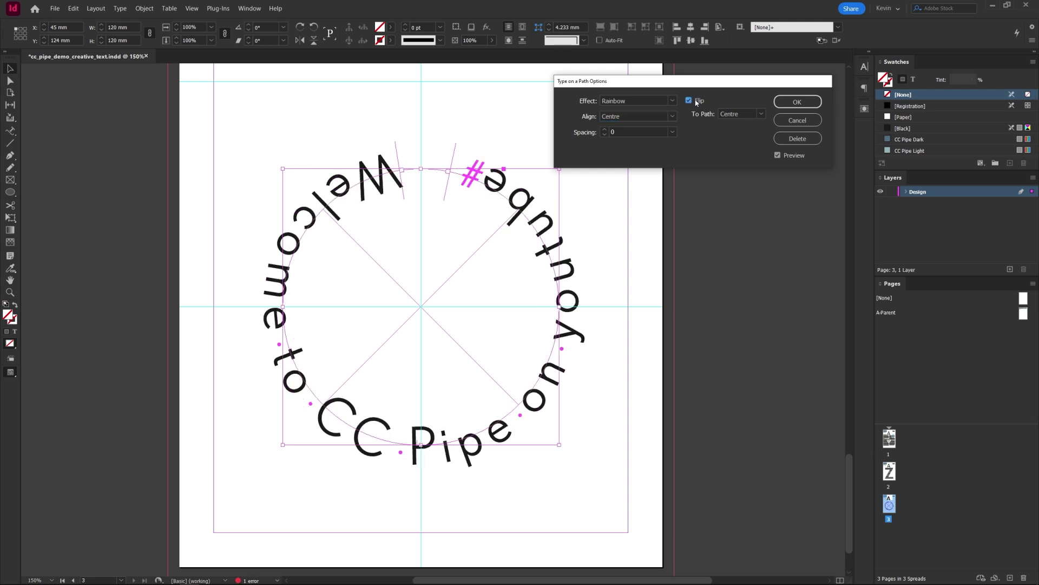
click(696, 102)
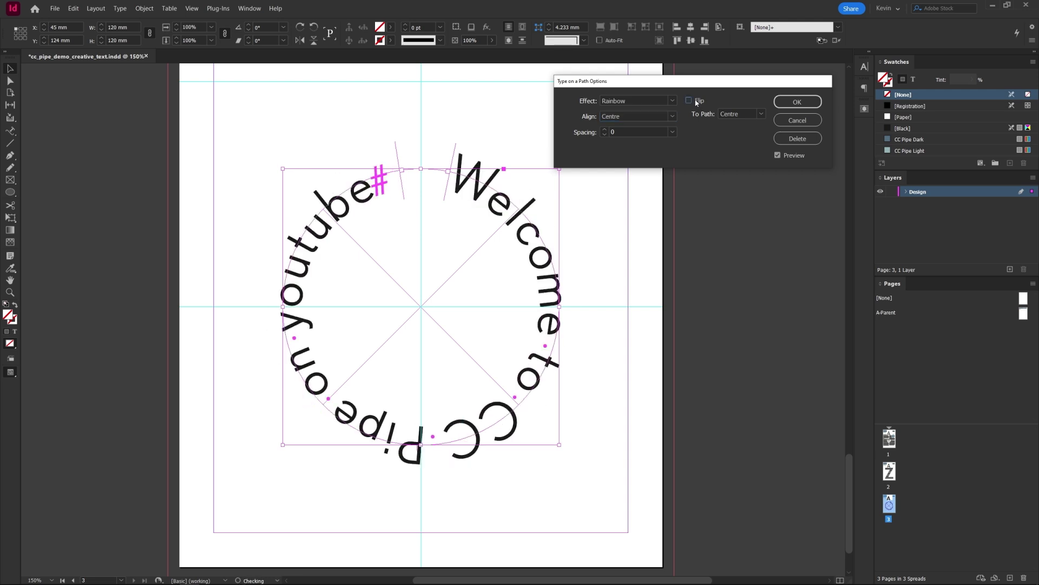
click(727, 116)
click(738, 146)
click(741, 113)
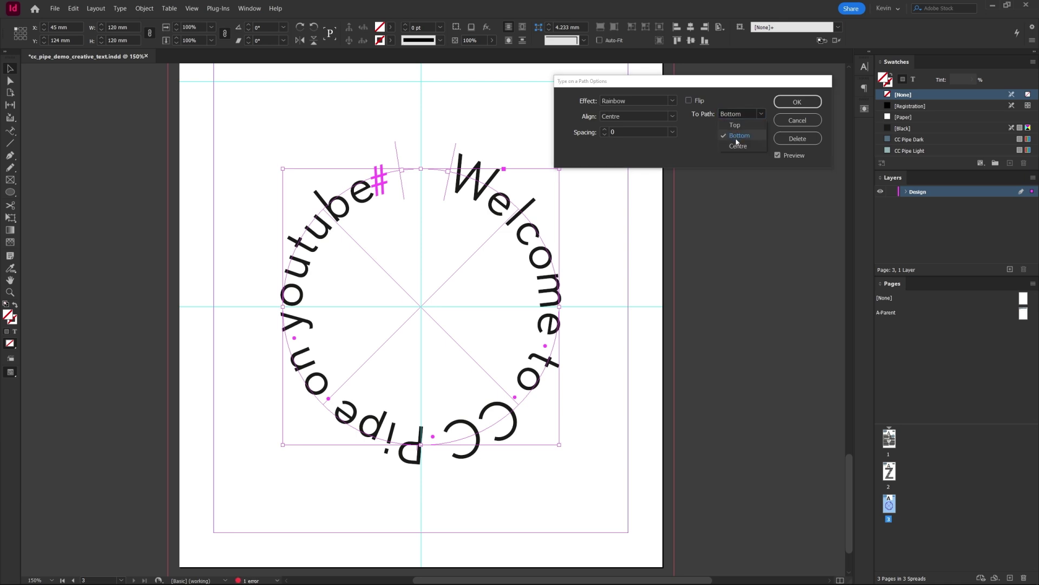
click(737, 146)
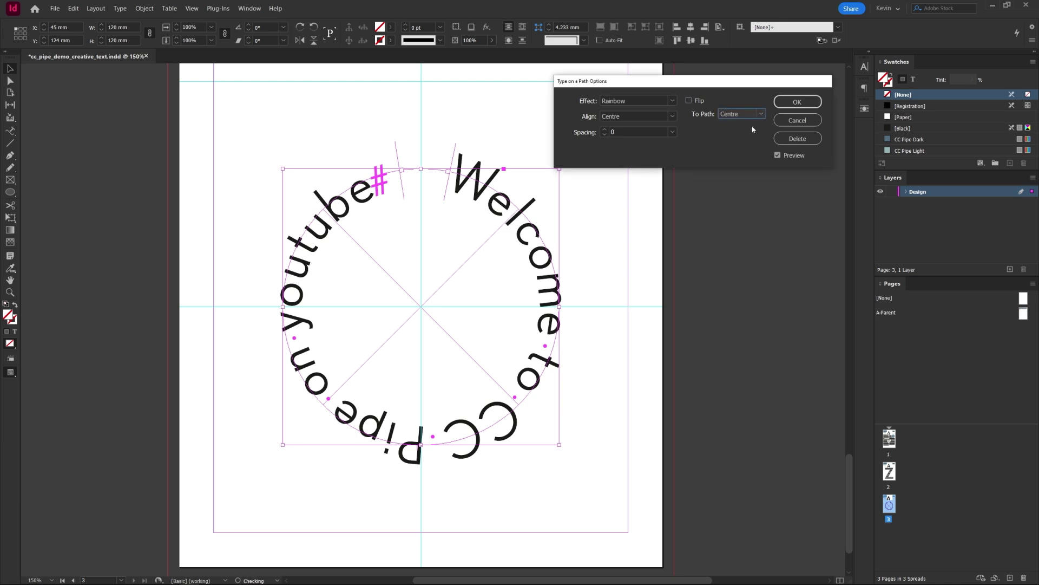
click(781, 106)
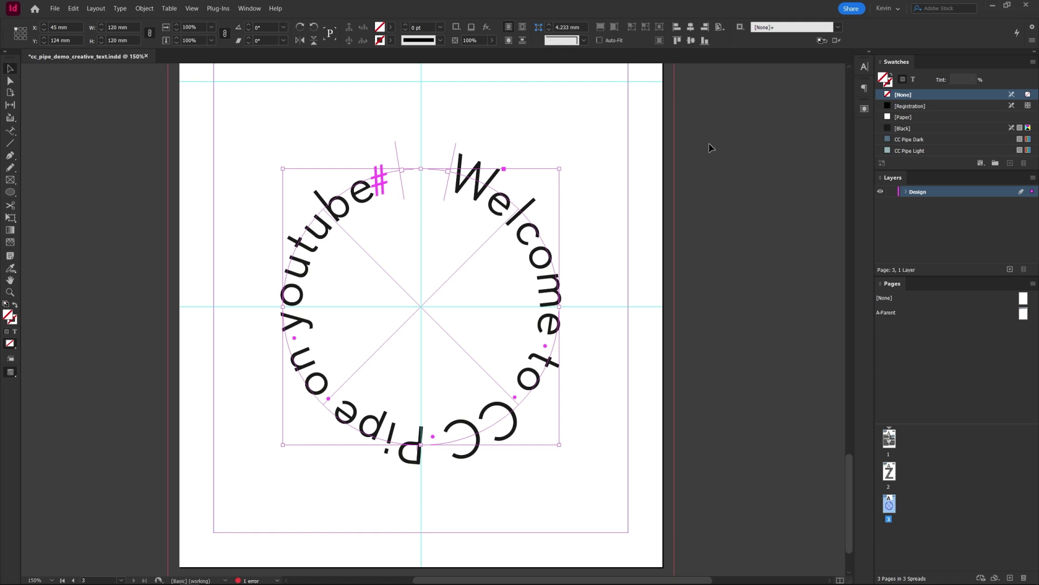
click(711, 147)
- Switch to Preview mode and fit page 3 in the window
key(w)
key(ctrl+0)
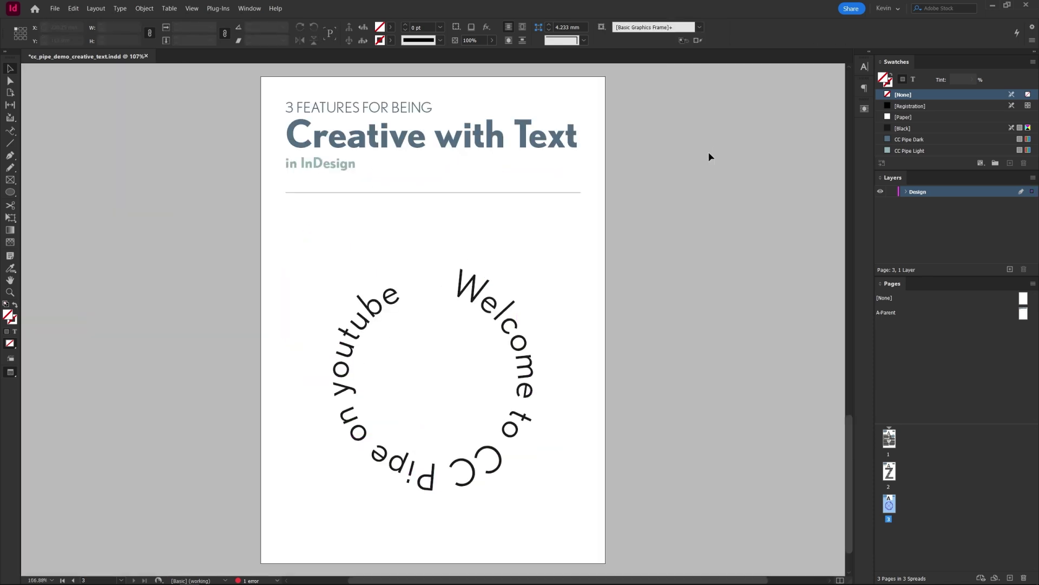